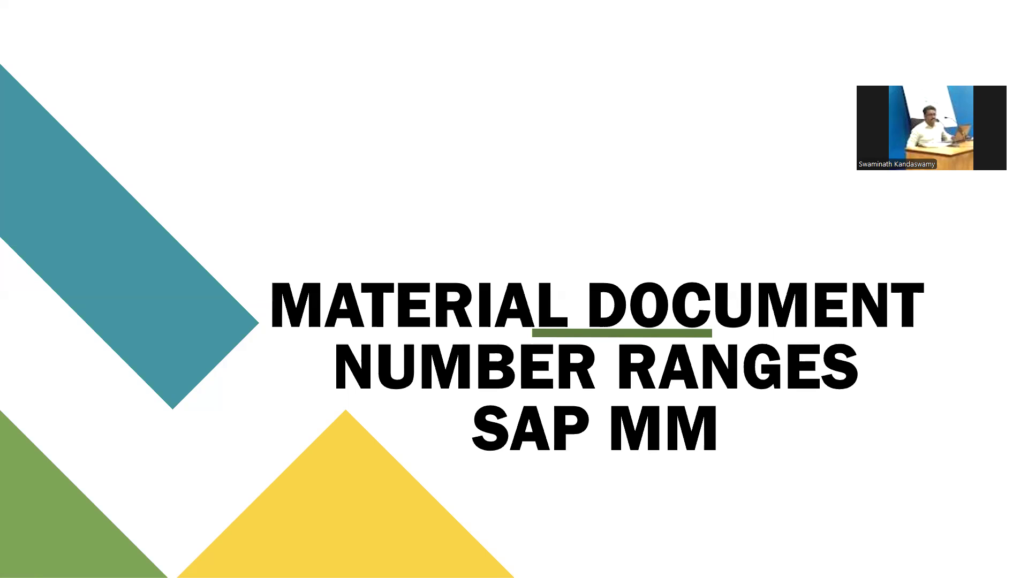
Advance to the T.C. OMBT slide, exit the slideshow, and bring up the second SAP Easy Access window.
{"action": "left_click", "coordinate": [668, 259]}
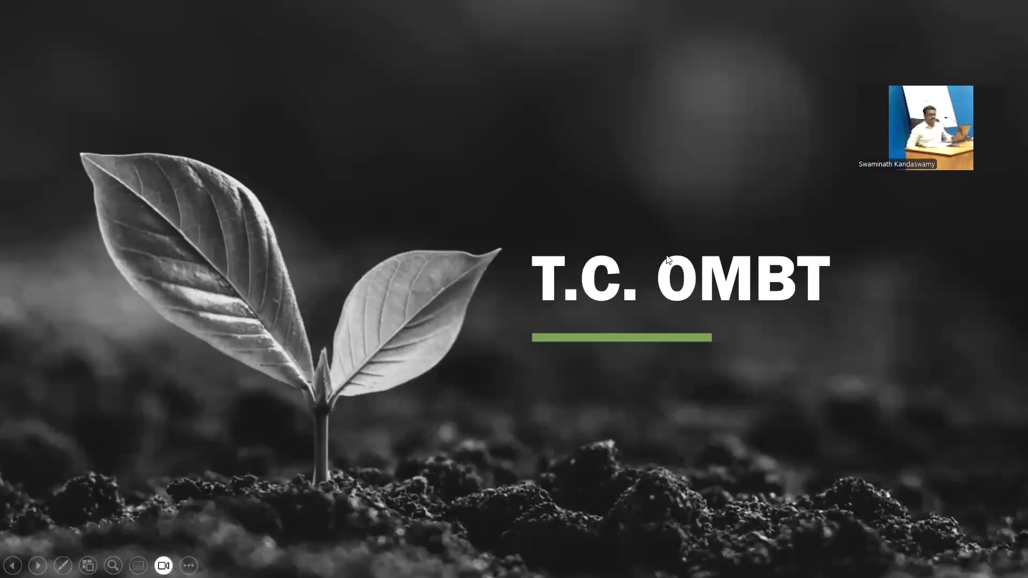
{"action": "key", "text": "Escape"}
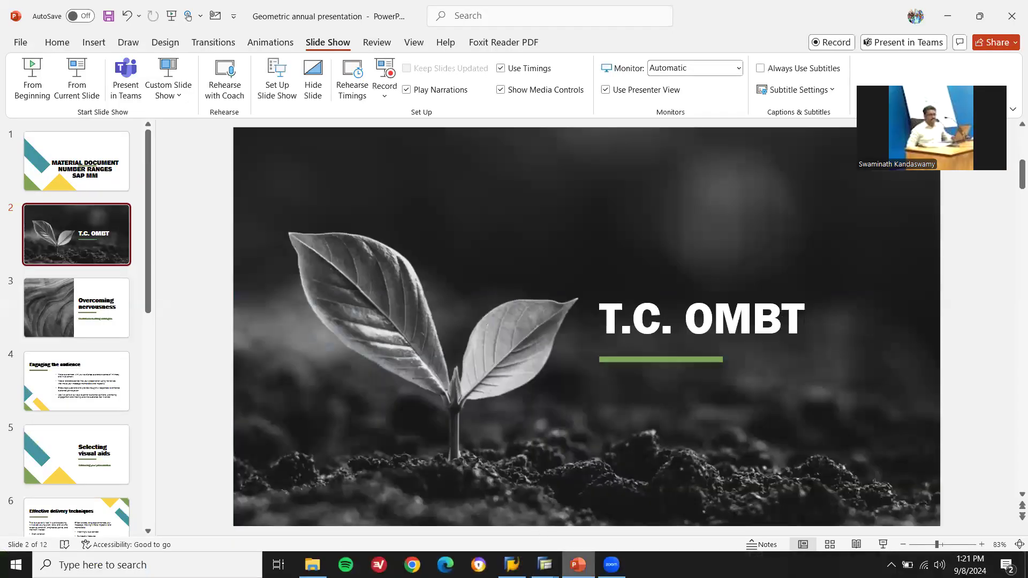
{"action": "left_click", "coordinate": [545, 565]}
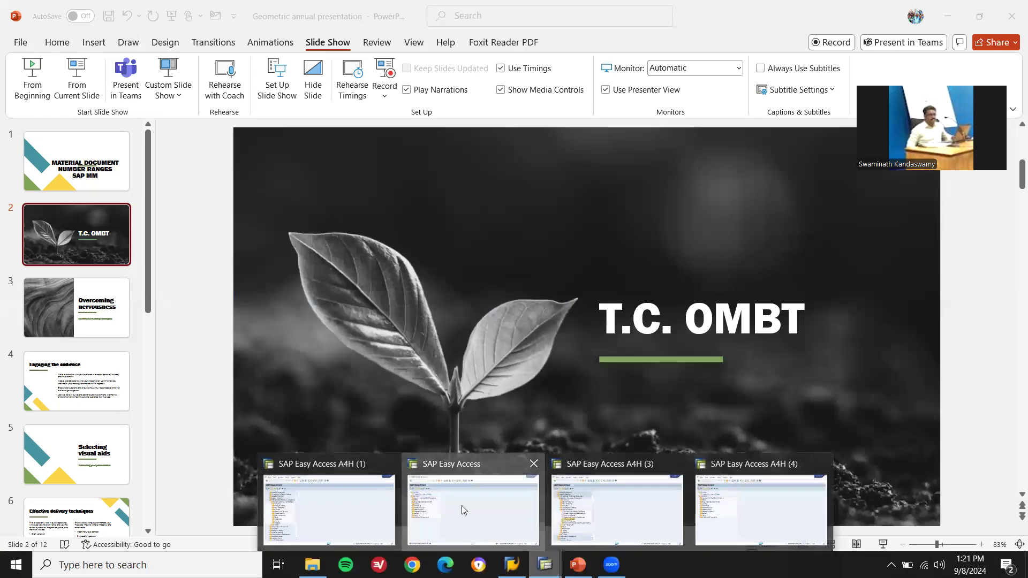
{"action": "left_click", "coordinate": [462, 506]}
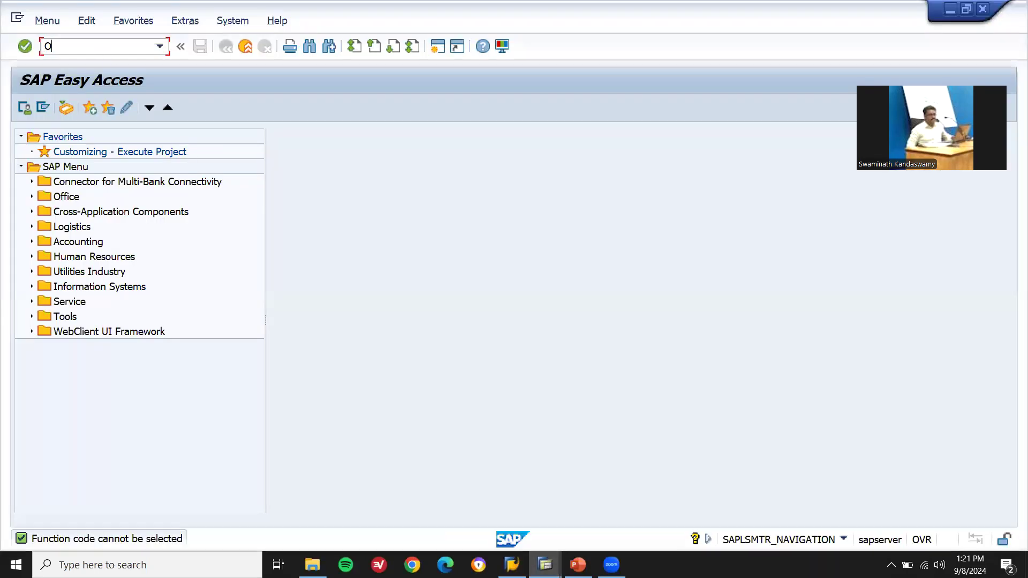
Run OMBT, open Change Groups for object MATBELEG, and start creating a new group.
{"action": "key", "text": "Return"}
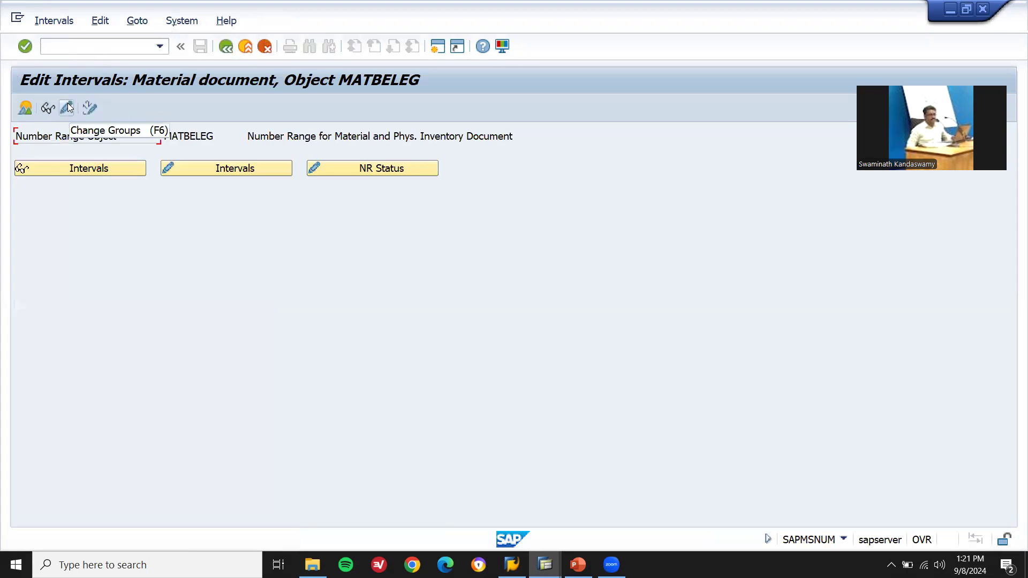
{"action": "left_click", "coordinate": [67, 107]}
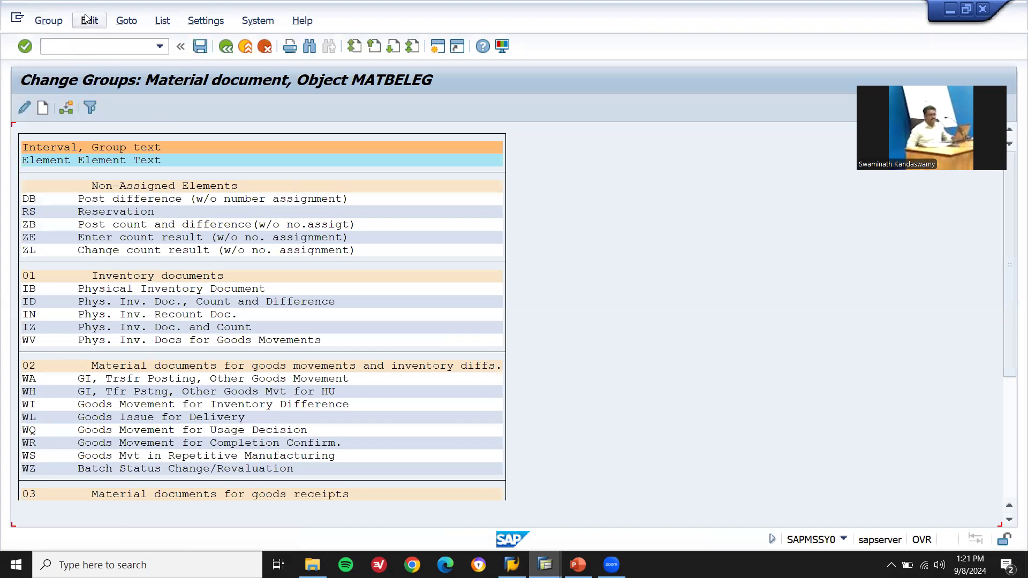
{"action": "left_click", "coordinate": [89, 20]}
{"action": "mouse_move", "coordinate": [49, 27]}
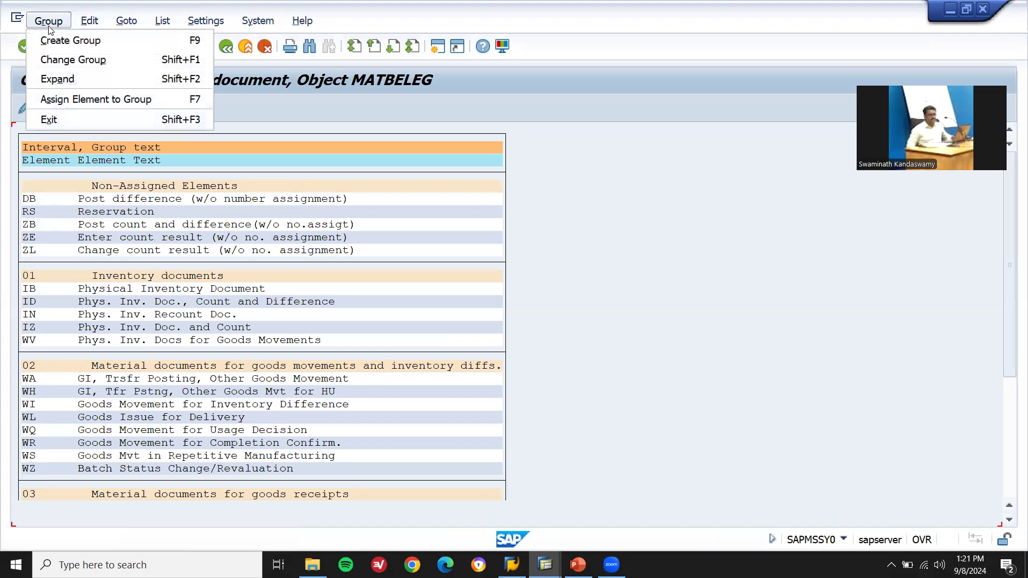
{"action": "left_click", "coordinate": [51, 38]}
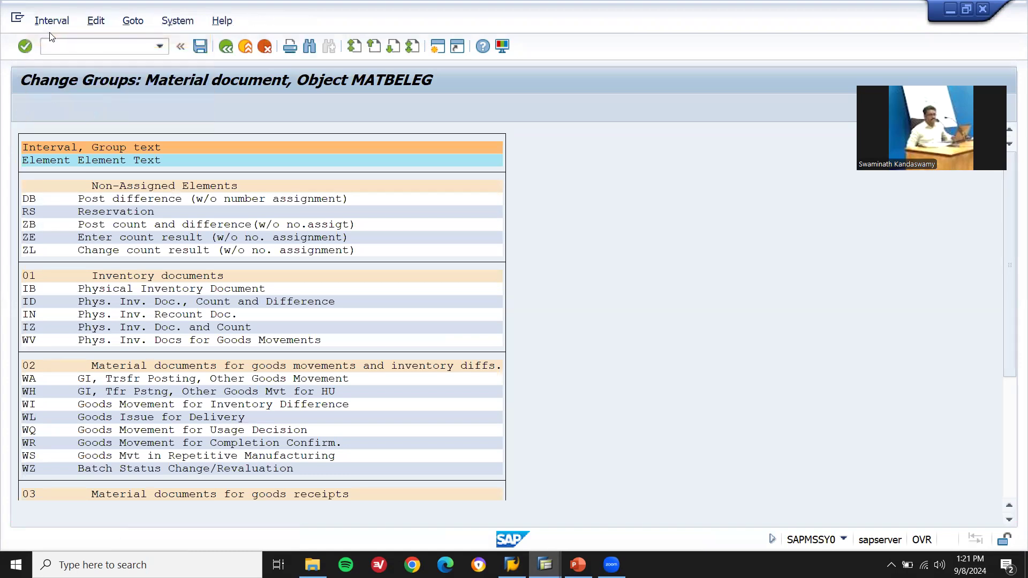
Name the group LEARN2WIN MATERIAL DOCUMENT NO.RNGE and enter interval Z1, year 2024, 96000 to 96999.
{"action": "type", "text": "LEARN2WIN"}
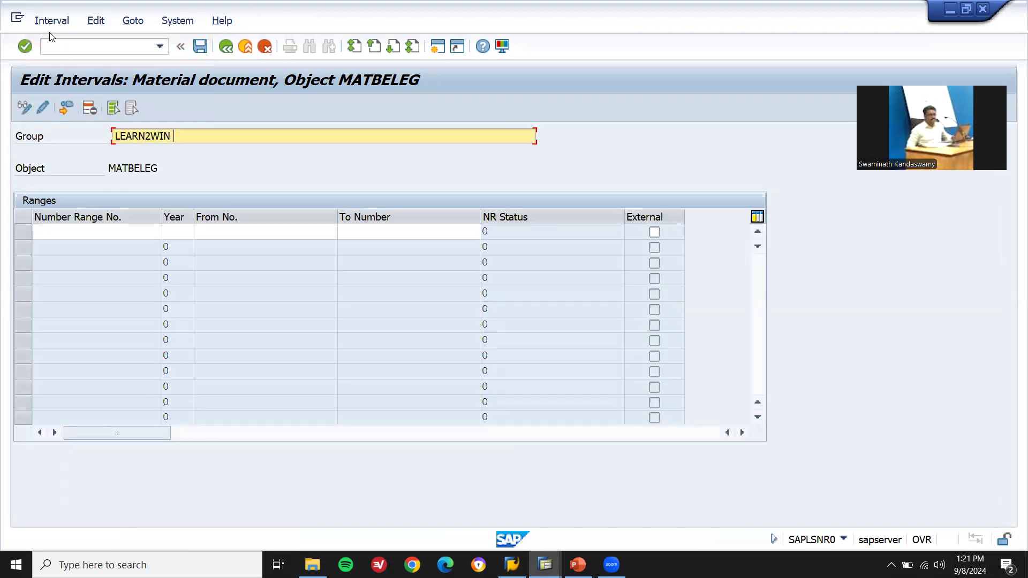
{"action": "type", "text": " MATERIAL DOCUMENT NO."}
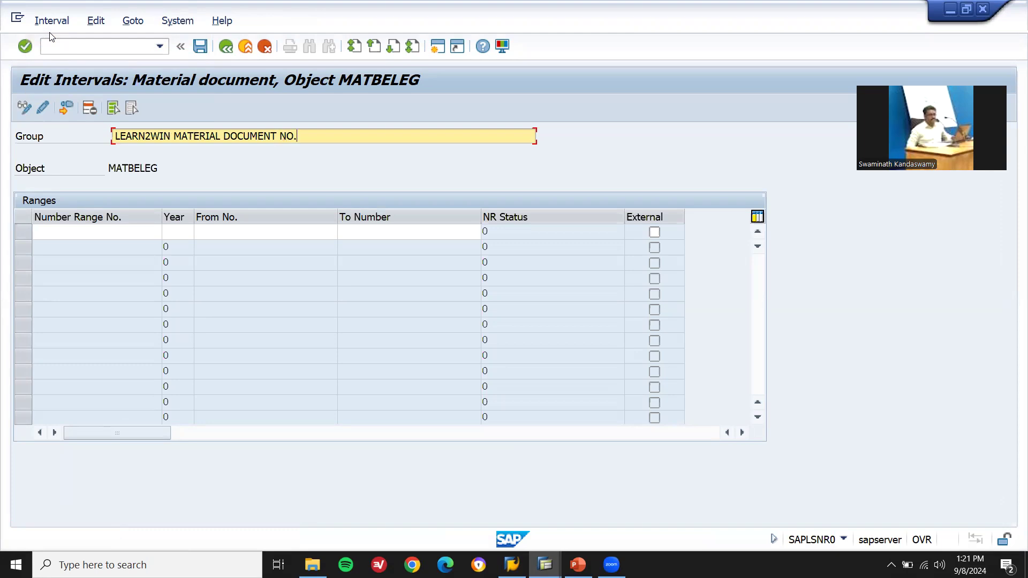
{"action": "type", "text": "RNGE"}
{"action": "left_click", "coordinate": [71, 227]}
{"action": "type", "text": "Z1"}
{"action": "key", "text": "Tab"}
{"action": "type", "text": "2024"}
{"action": "key", "text": "Tab"}
{"action": "key", "text": "BackSpace"}
{"action": "key", "text": "Down"}
{"action": "key", "text": "Return"}
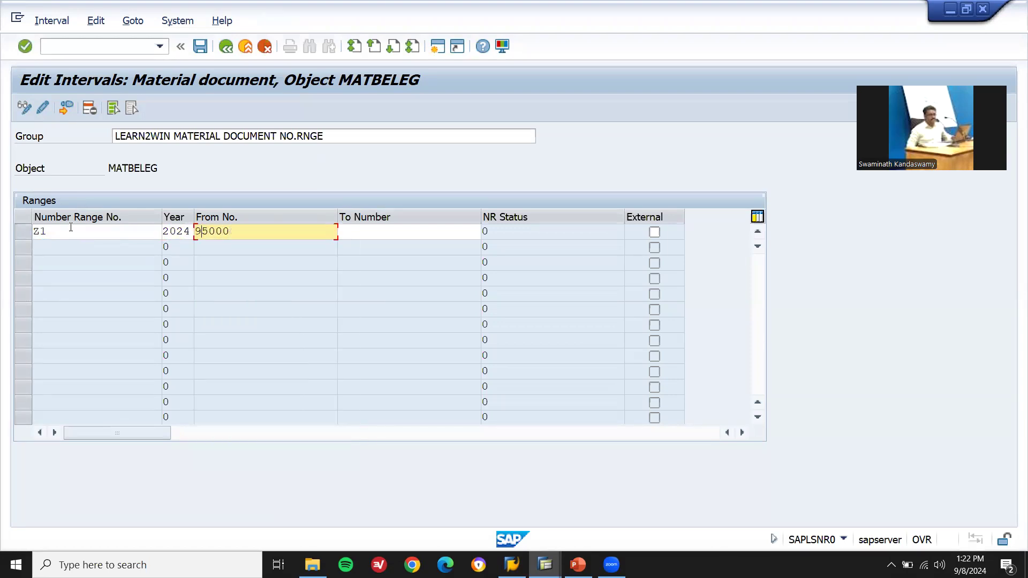
{"action": "key", "text": "Tab"}
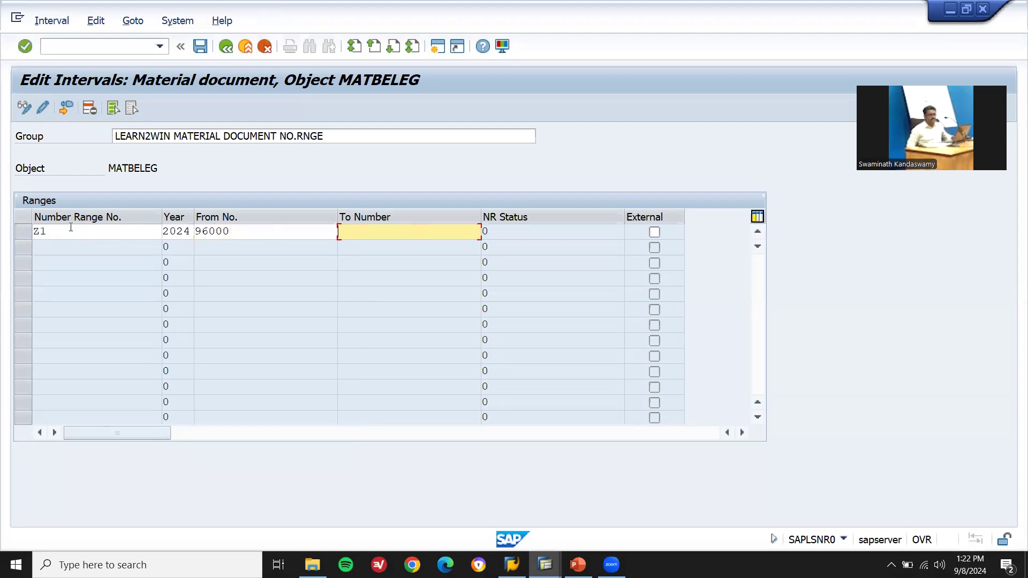
{"action": "type", "text": "96999"}
Copy the starting number 96000 into a new Notepad note ending 'TO 96000'.
{"action": "left_click", "coordinate": [235, 226]}
{"action": "double_click", "coordinate": [236, 226]}
{"action": "key", "text": "ctrl+c"}
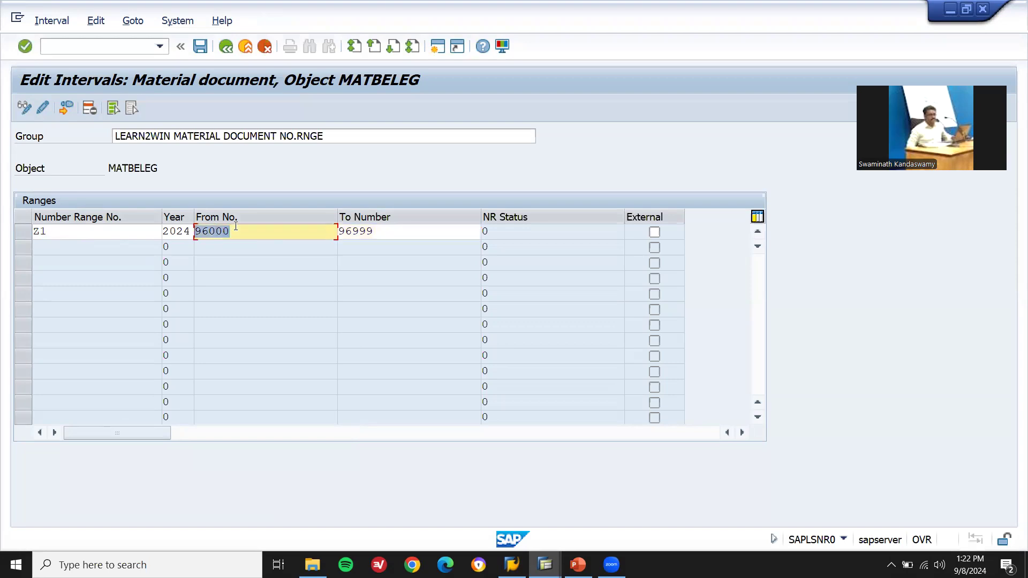
{"action": "key", "text": "super+r"}
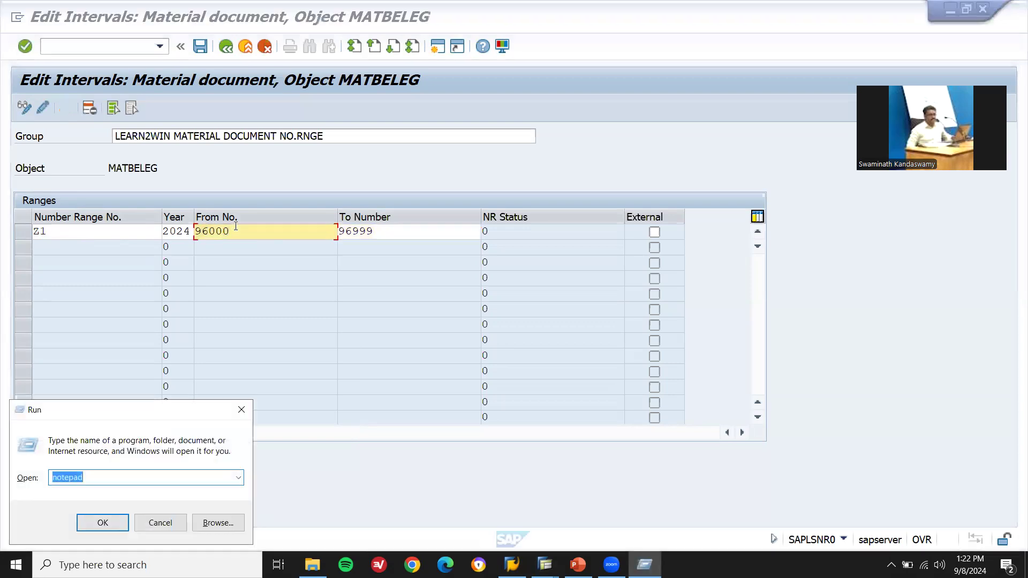
{"action": "key", "text": "Return"}
{"action": "key", "text": "ctrl+v"}
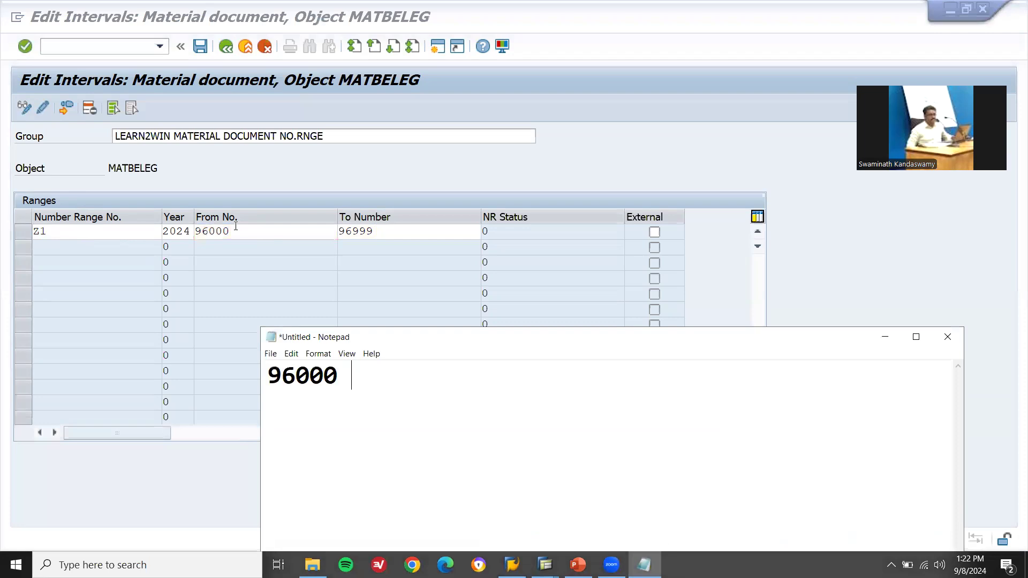
{"action": "type", "text": "TO 96000"}
{"action": "left_click", "coordinate": [235, 226]}
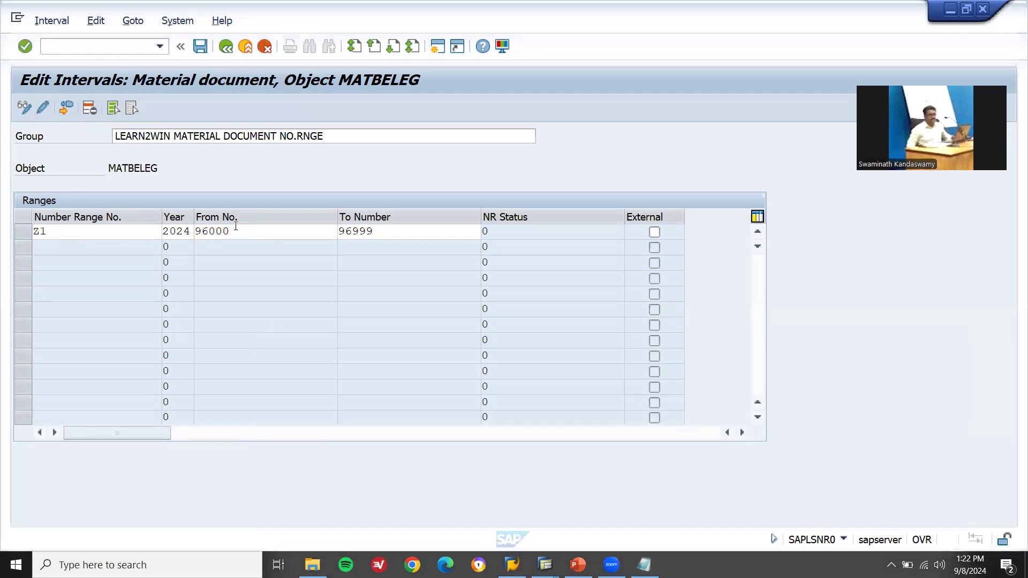
Save the Z1 interval, dismiss the transport message, and confirm leaving interval editing.
{"action": "key", "text": "Return"}
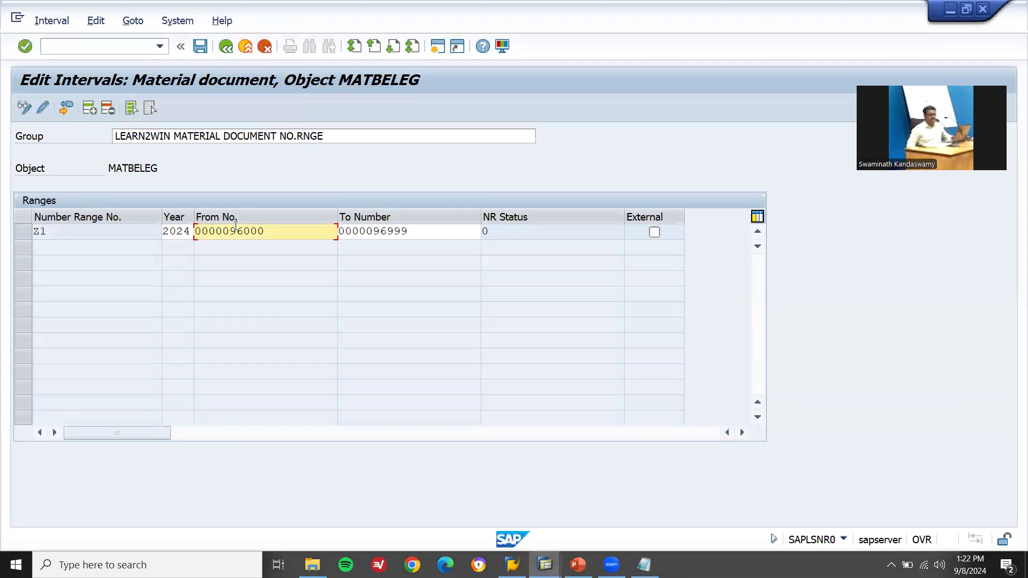
{"action": "key", "text": "ctrl+s"}
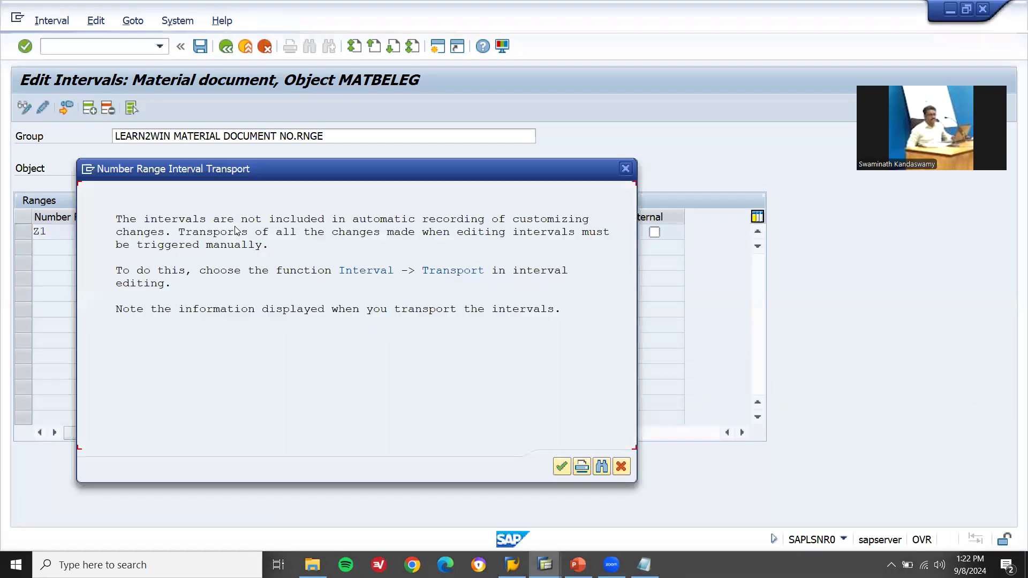
{"action": "key", "text": "Return"}
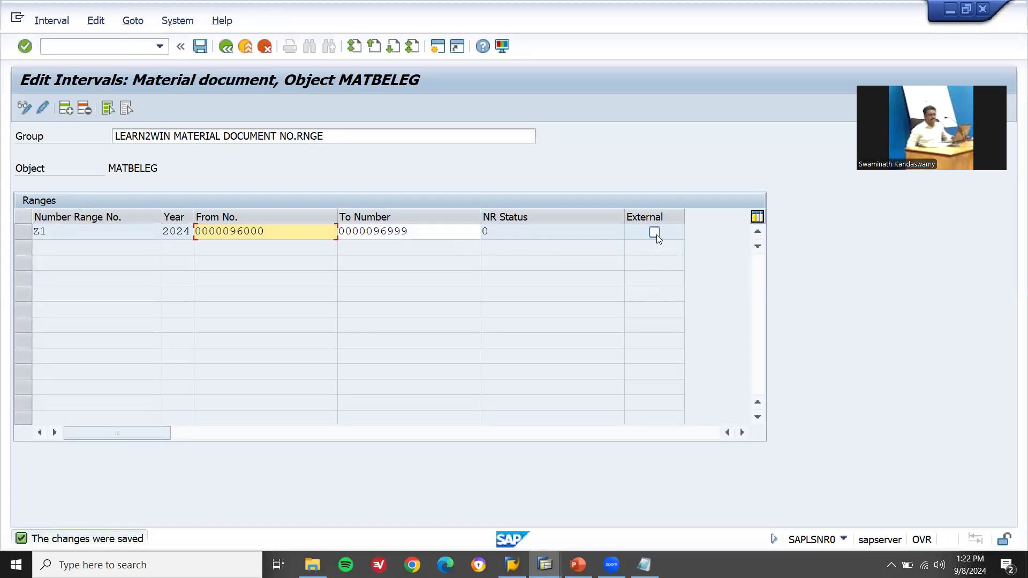
{"action": "key", "text": "F3"}
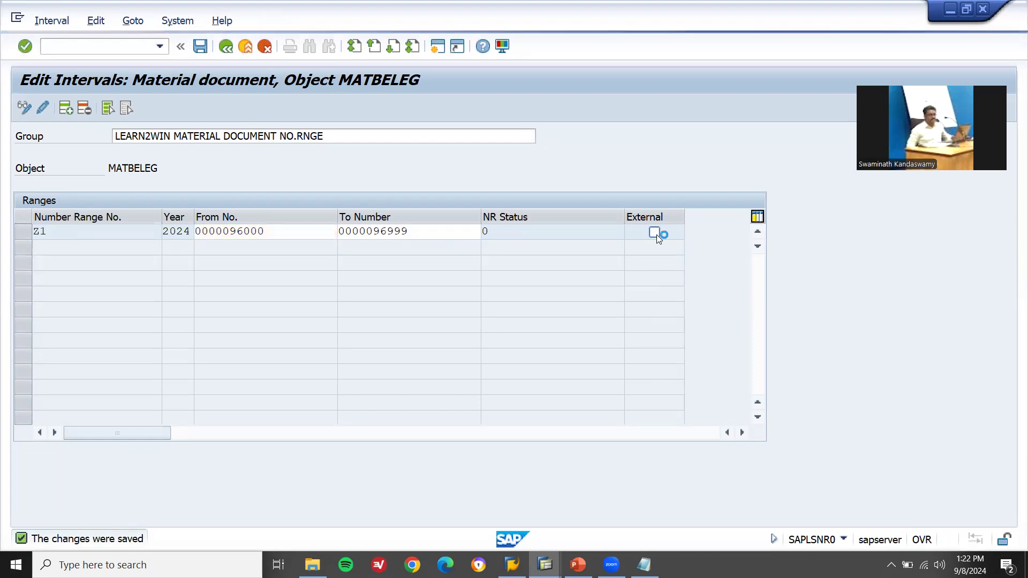
{"action": "left_click", "coordinate": [302, 338]}
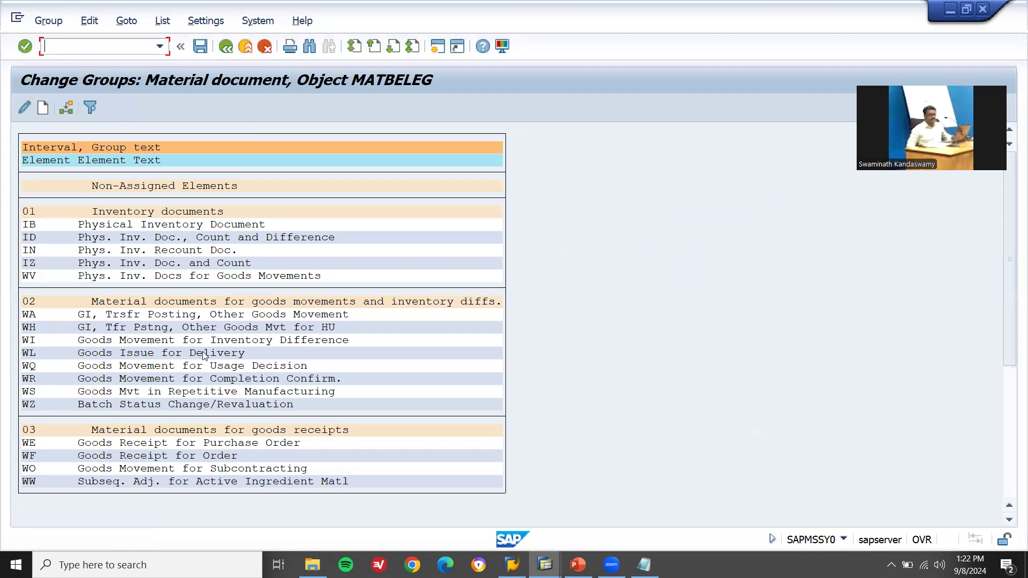
Assign element WE (Goods Receipt for Purchase Order) to group Z1, save, and back out twice.
{"action": "left_click", "coordinate": [28, 444]}
{"action": "left_click_drag", "start_coordinate": [1013, 231], "coordinate": [1013, 284]}
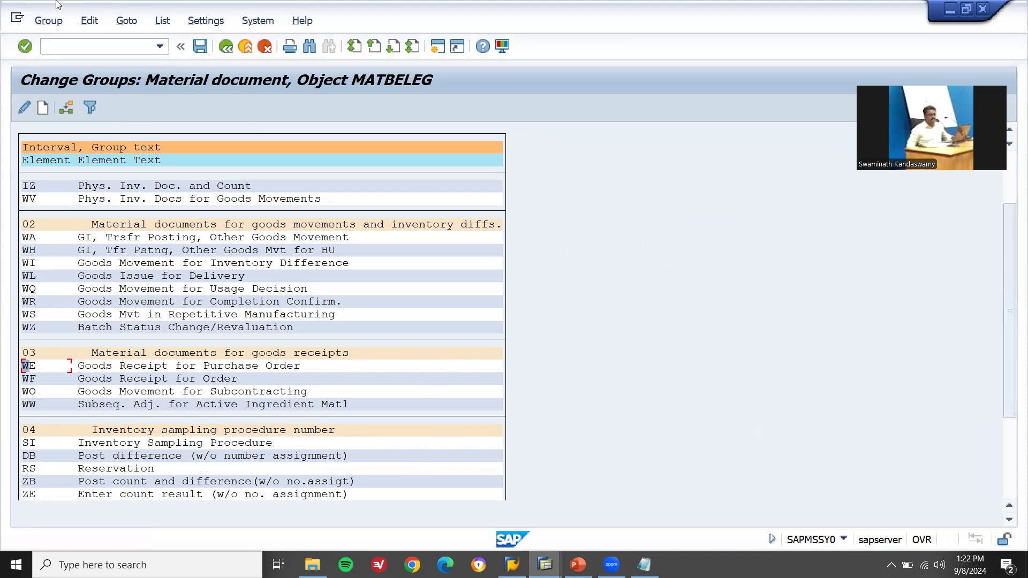
{"action": "left_click", "coordinate": [56, 25]}
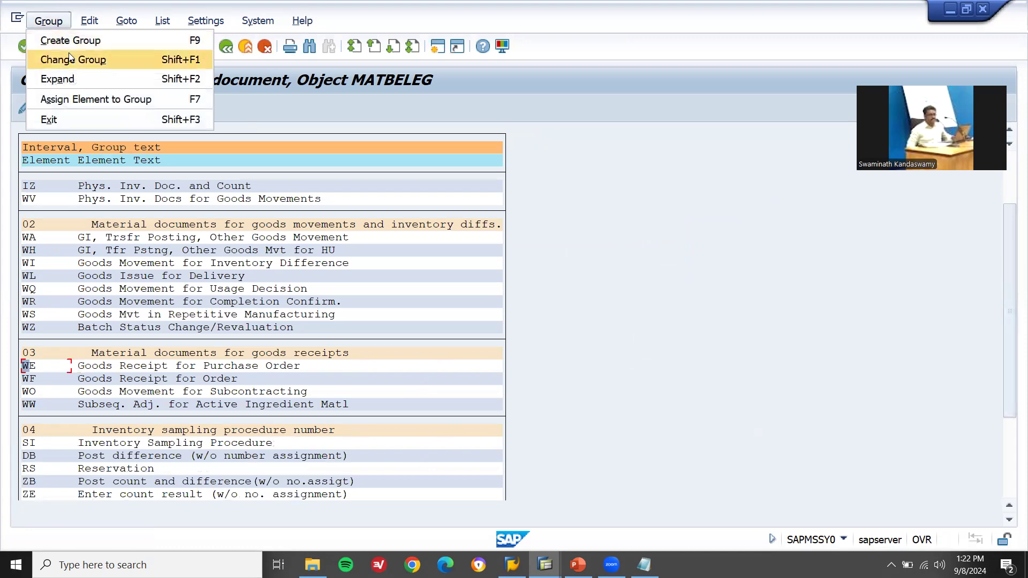
{"action": "left_click", "coordinate": [76, 97]}
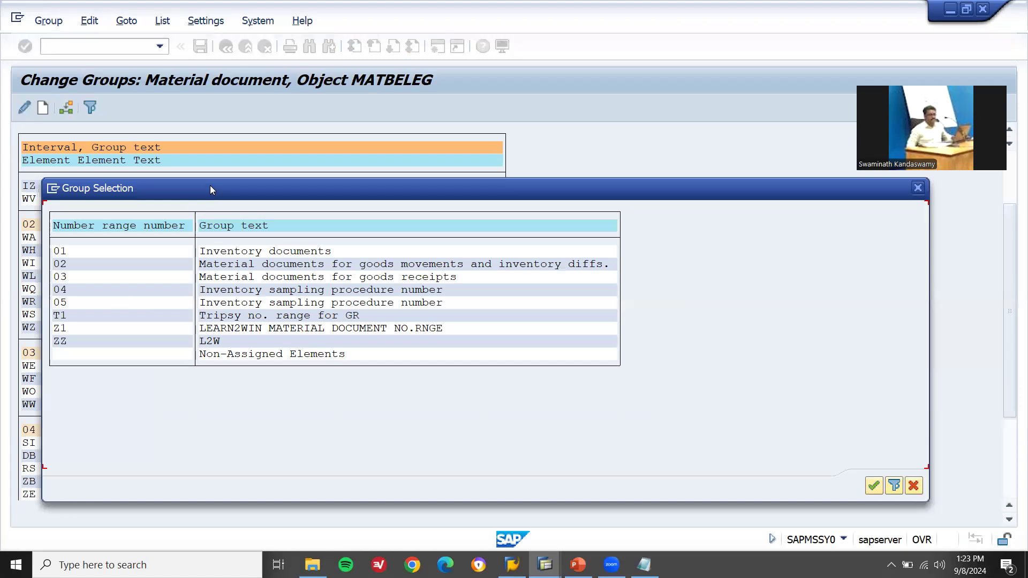
{"action": "left_click", "coordinate": [58, 330]}
{"action": "left_click_drag", "start_coordinate": [237, 197], "coordinate": [342, 129]}
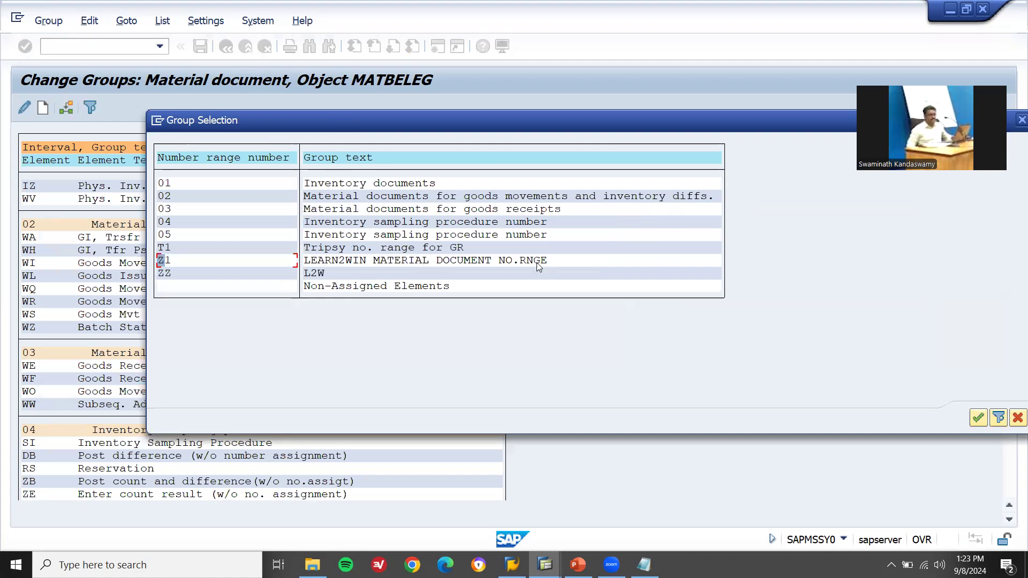
{"action": "double_click", "coordinate": [166, 263]}
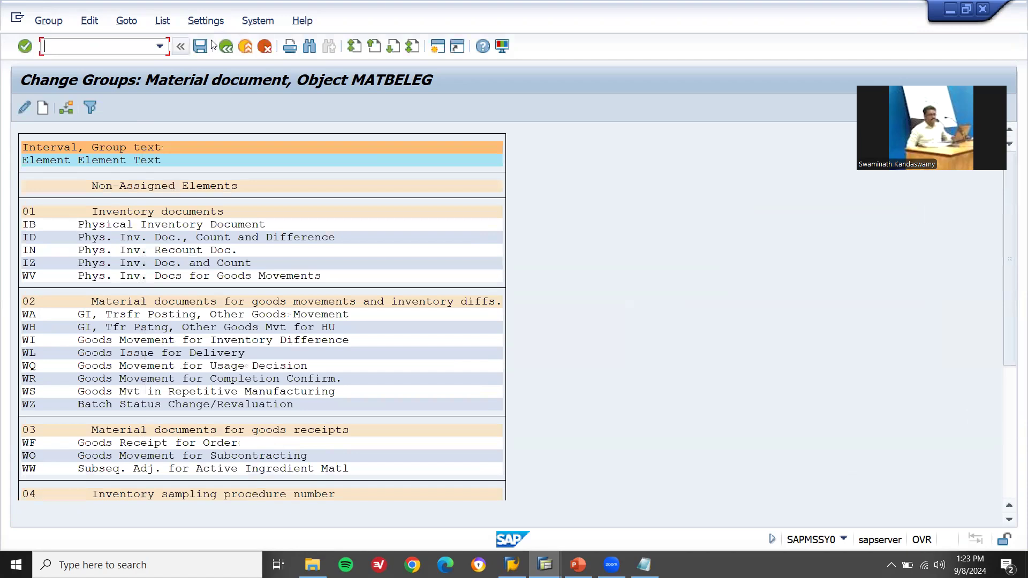
{"action": "left_click", "coordinate": [200, 46]}
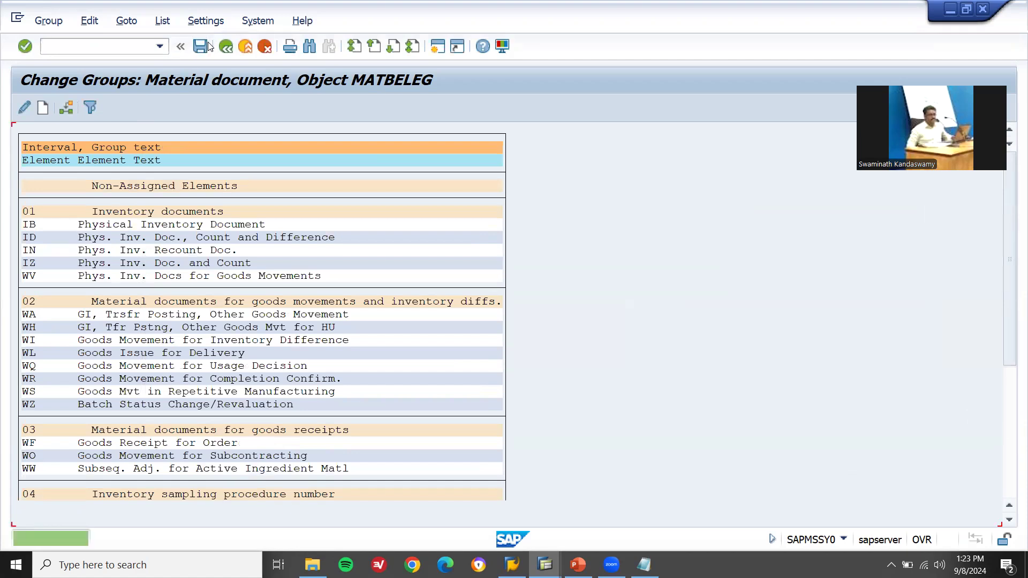
{"action": "key", "text": "F3"}
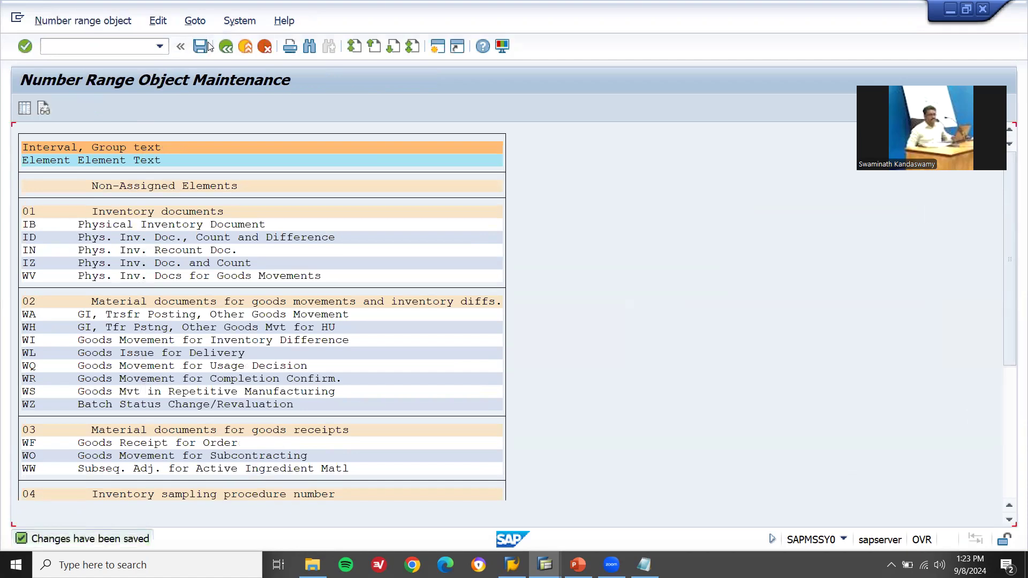
{"action": "key", "text": "F3"}
In ME21N, fill the PO header with the supplier, purchasing organization GA01 and purchasing group K01.
{"action": "type", "text": "ME21N"}
{"action": "key", "text": "Return"}
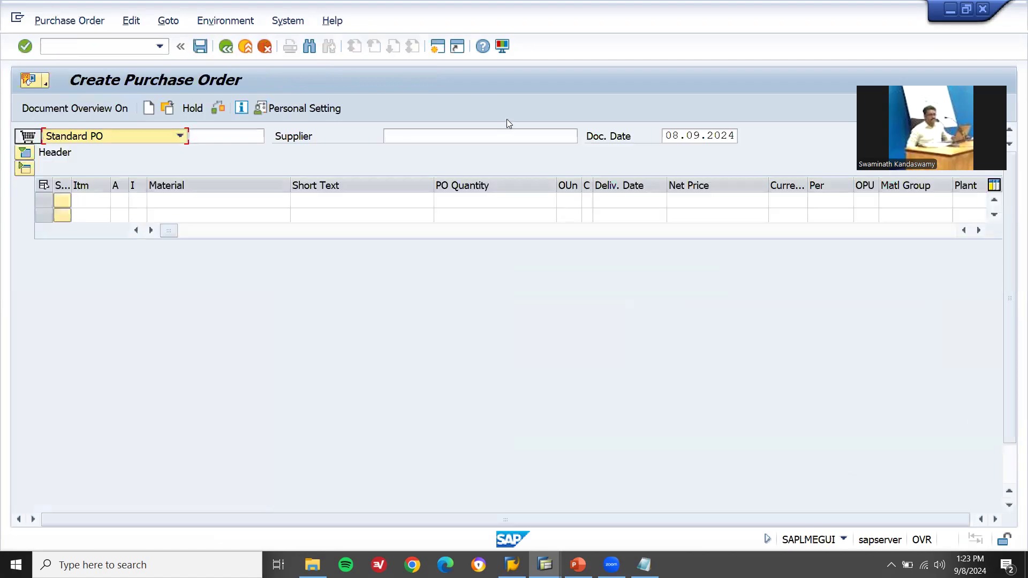
{"action": "left_click", "coordinate": [508, 135]}
{"action": "key", "text": "Down"}
{"action": "key", "text": "Return"}
{"action": "key", "text": "Return"}
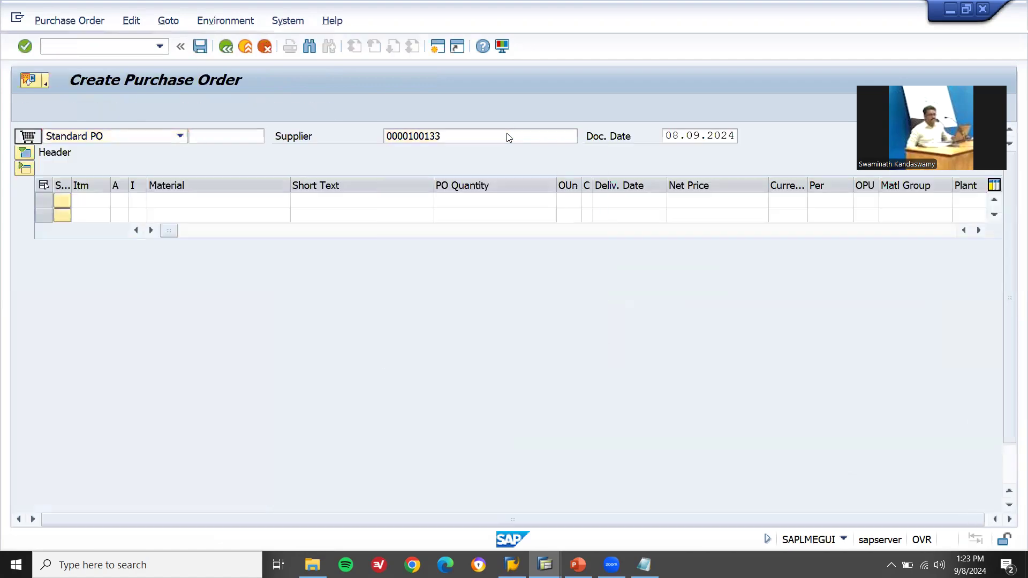
{"action": "key", "text": "BackSpace"}
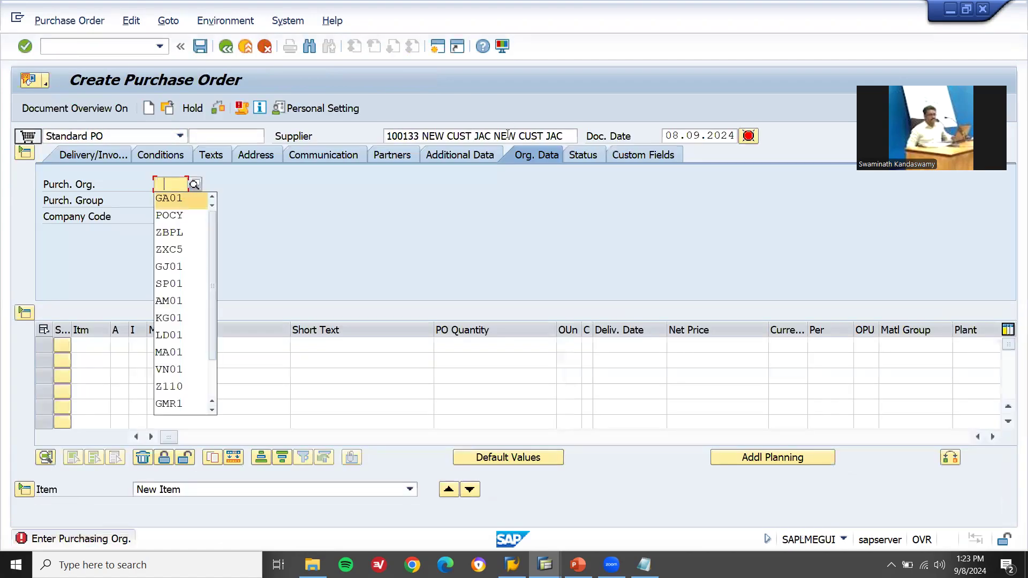
{"action": "key", "text": "Return"}
{"action": "key", "text": "Return"}
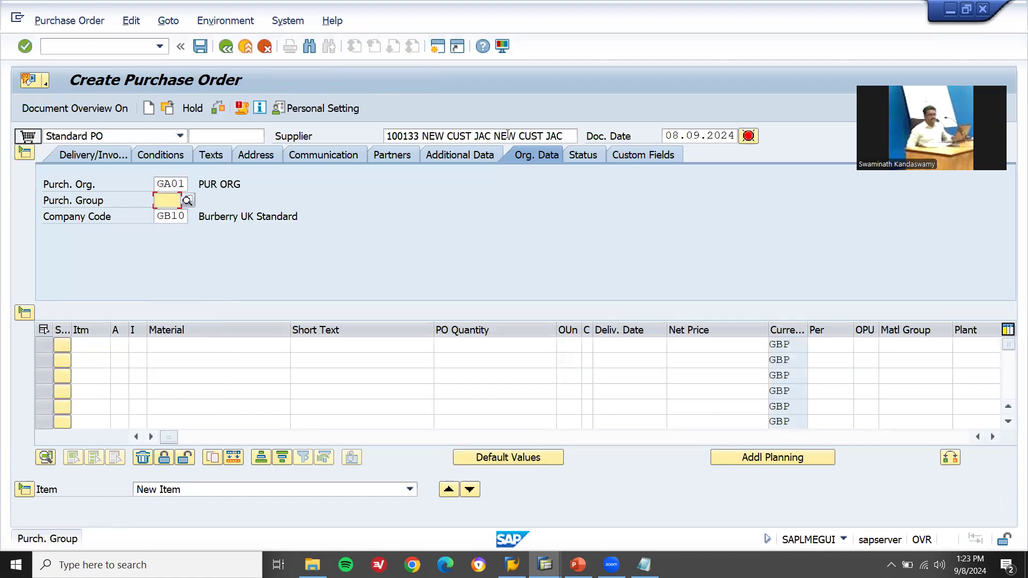
{"action": "key", "text": "BackSpace"}
{"action": "key", "text": "Return"}
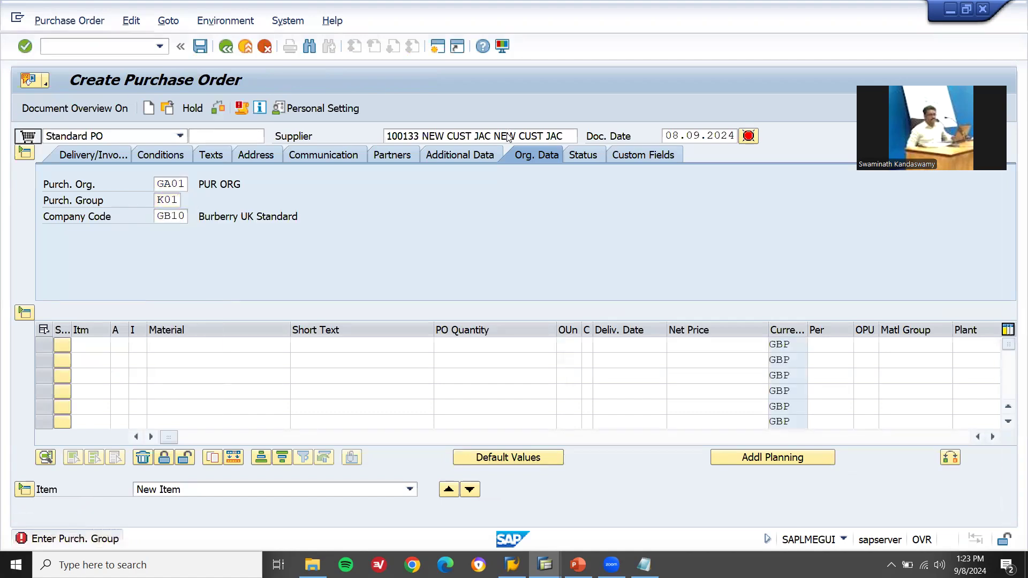
{"action": "key", "text": "Return"}
Enter item 10: material G-1003, plant GA01, quantity 10, storage location ROH.
{"action": "left_click", "coordinate": [189, 475]}
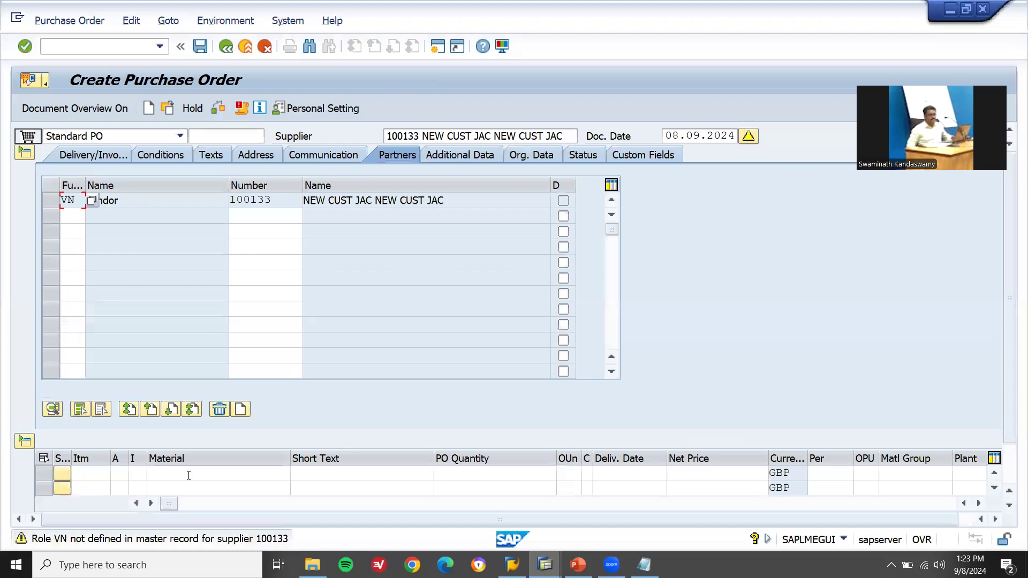
{"action": "key", "text": "BackSpace"}
{"action": "key", "text": "Return"}
{"action": "key", "text": "Return"}
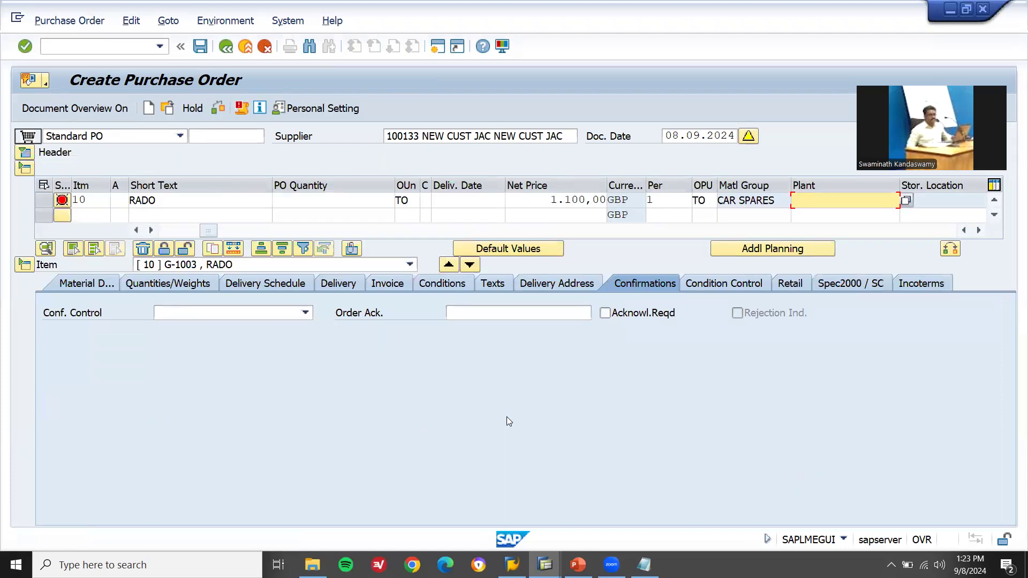
{"action": "key", "text": "BackSpace"}
{"action": "key", "text": "Return"}
{"action": "key", "text": "Return"}
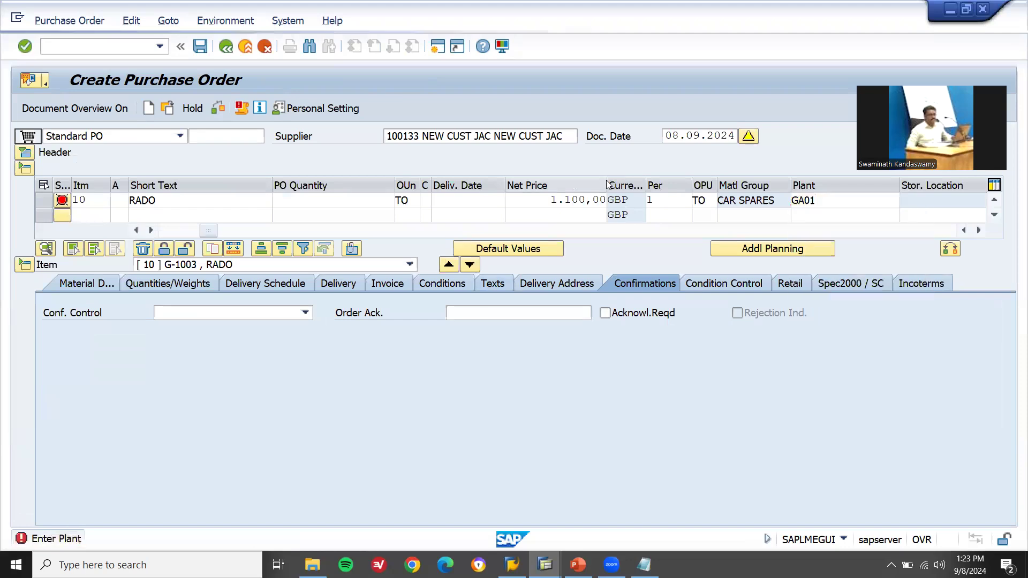
{"action": "key", "text": "BackSpace"}
{"action": "key", "text": "Return"}
{"action": "key", "text": "Return"}
{"action": "left_click", "coordinate": [943, 201]}
{"action": "key", "text": "BackSpace"}
{"action": "key", "text": "Return"}
{"action": "key", "text": "Return"}
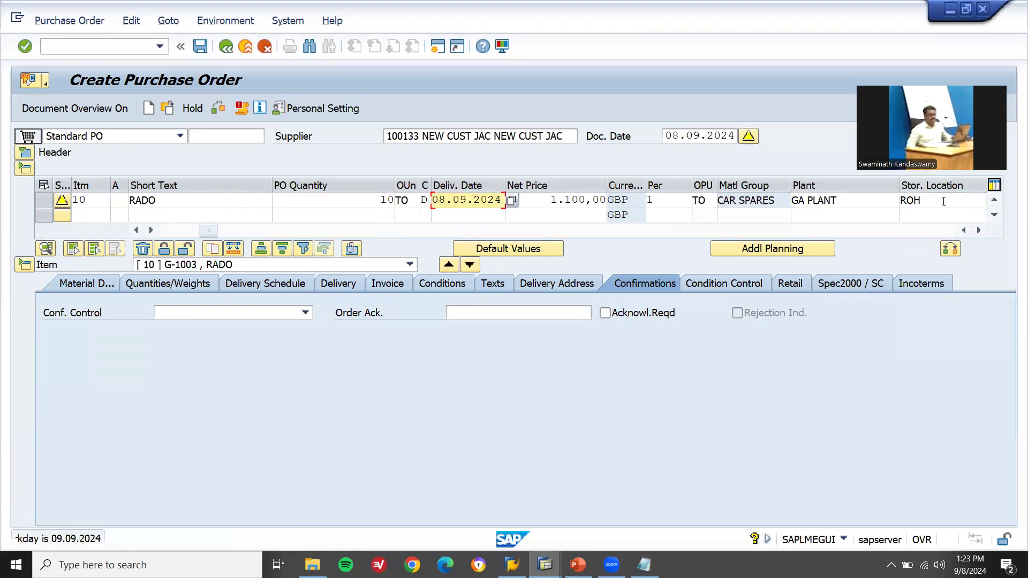
Save the purchase order despite warnings, copy the new PO number, and exit to the menu.
{"action": "key", "text": "ctrl+s"}
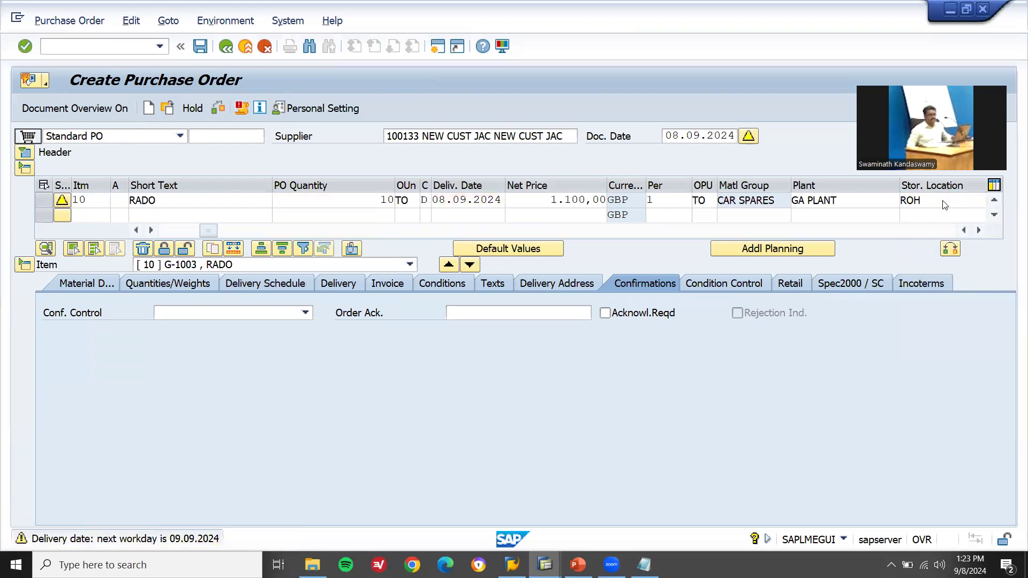
{"action": "left_click", "coordinate": [274, 303]}
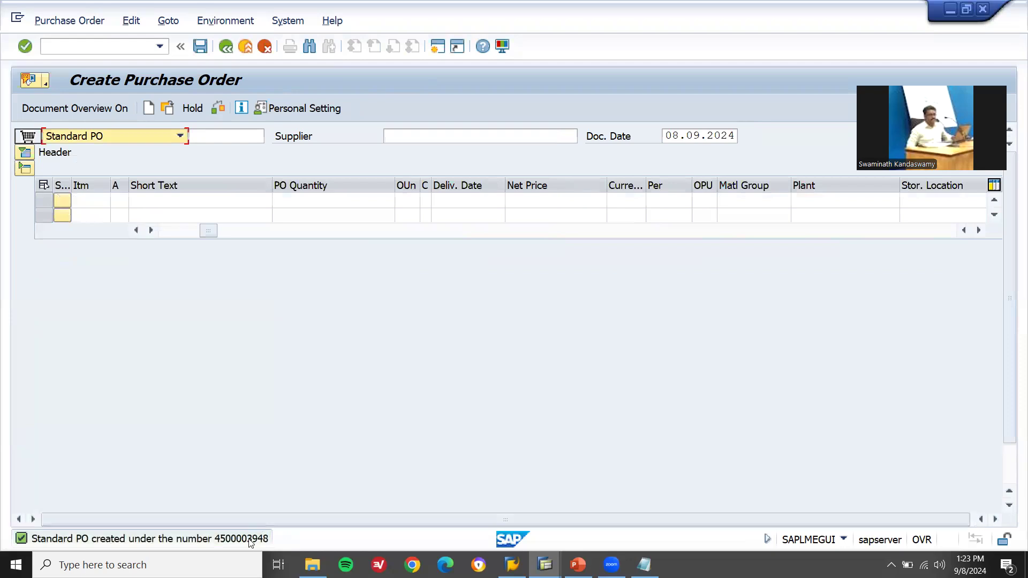
{"action": "left_click", "coordinate": [252, 538]}
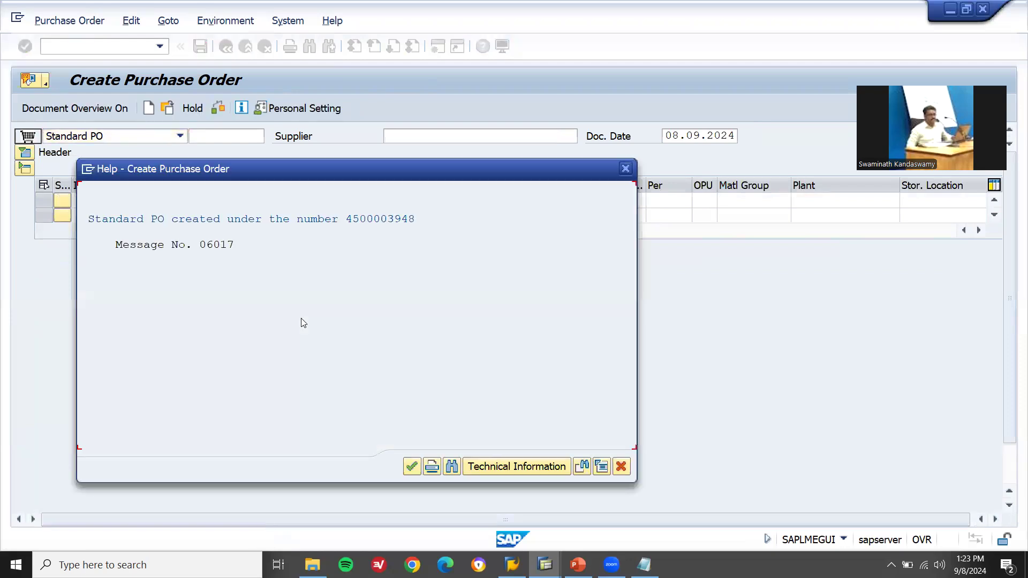
{"action": "left_click_drag", "start_coordinate": [417, 226], "coordinate": [349, 220]}
{"action": "key", "text": "ctrl+c"}
{"action": "key", "text": "Return"}
{"action": "key", "text": "F3"}
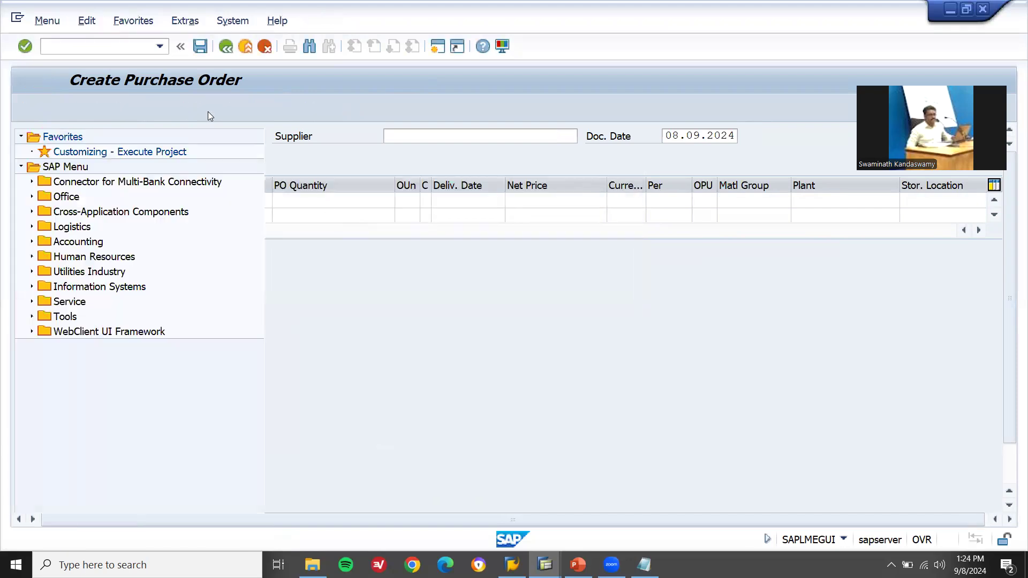
{"action": "type", "text": "MIGO"}
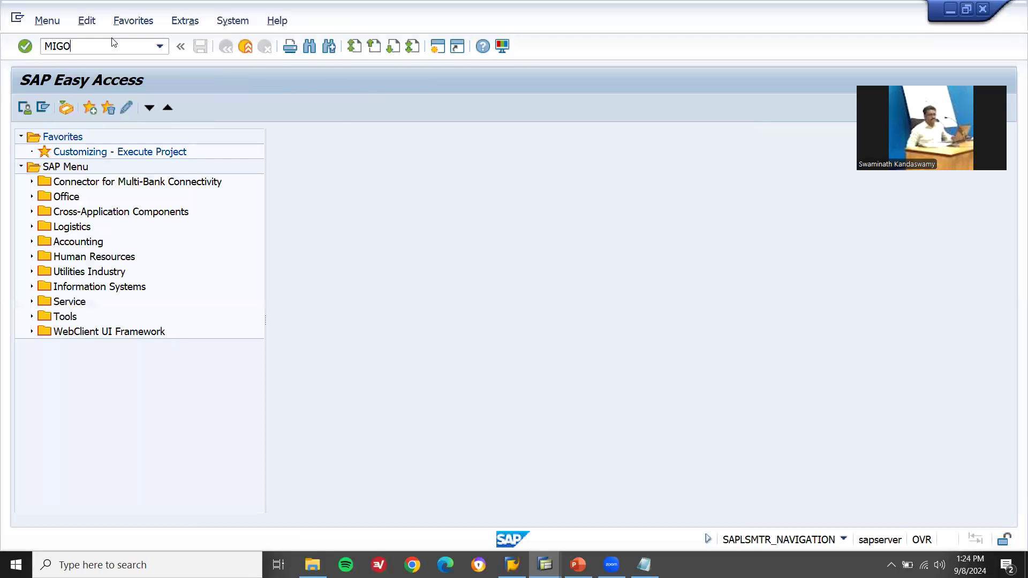
{"action": "key", "text": "Return"}
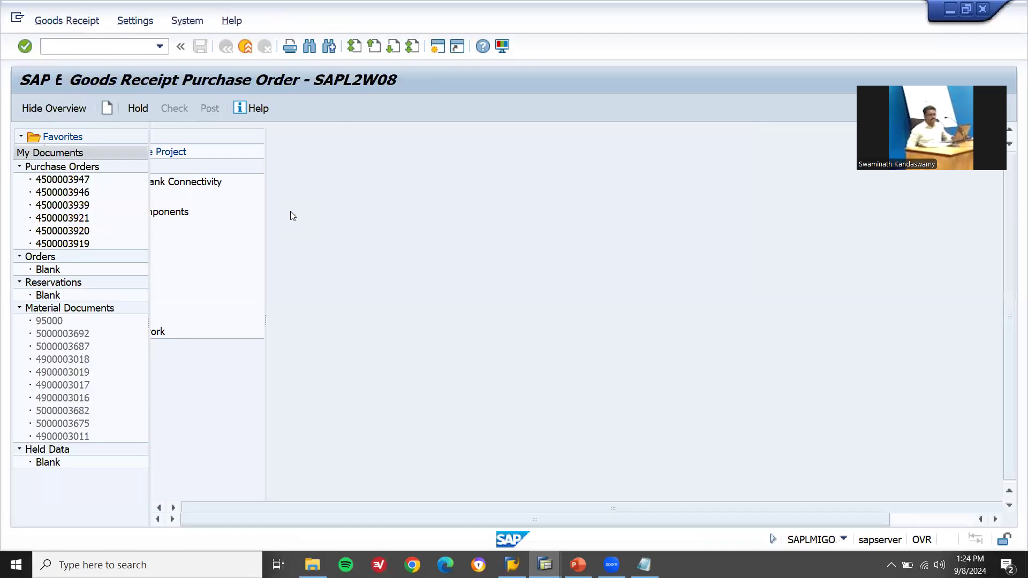
{"action": "key", "text": "Return"}
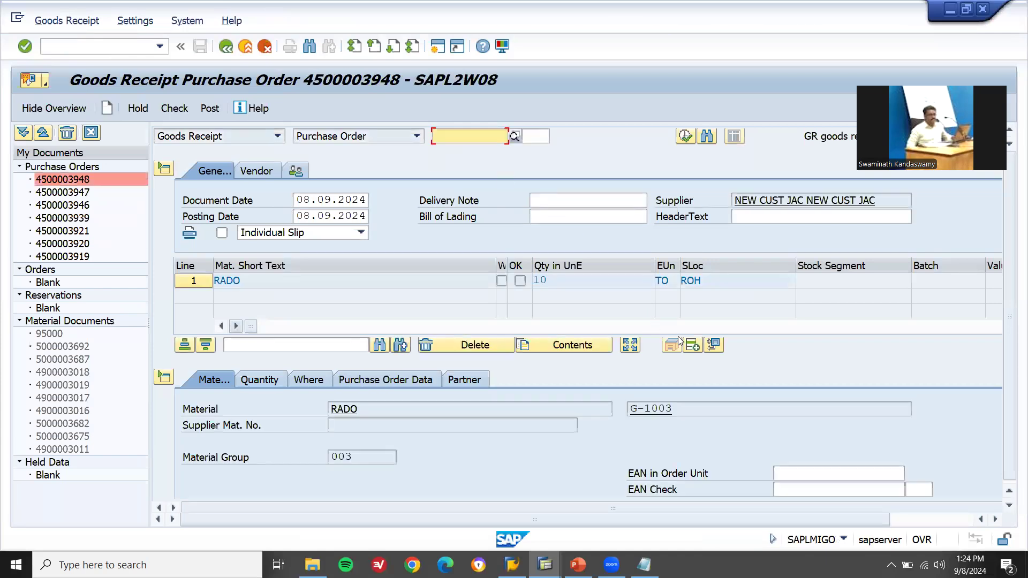
{"action": "left_click", "coordinate": [520, 280]}
{"action": "left_click", "coordinate": [210, 108]}
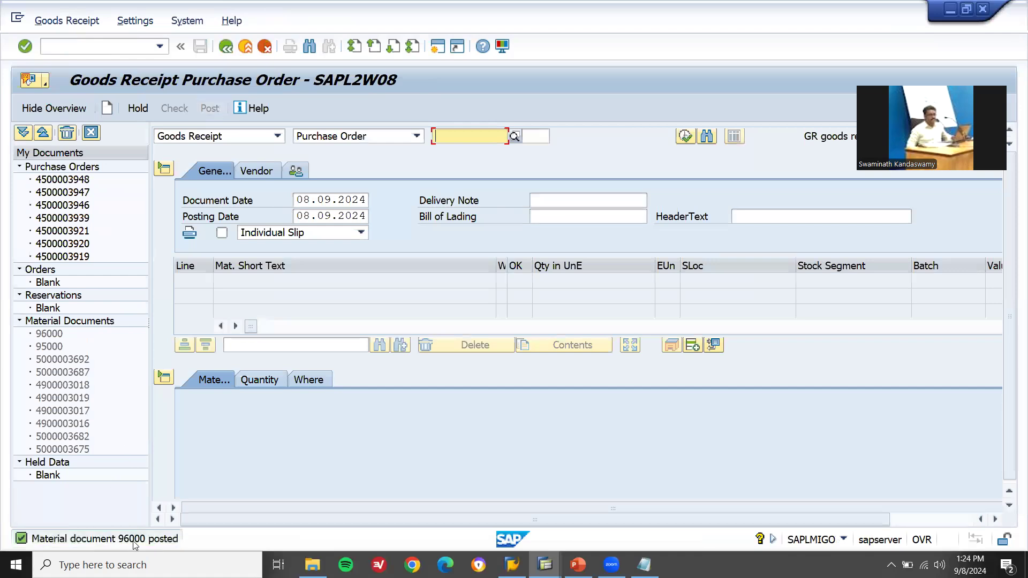
Change the Notepad note's upper limit from 000 to 999 so it reads 96000 TO 96999.
{"action": "left_click", "coordinate": [645, 565]}
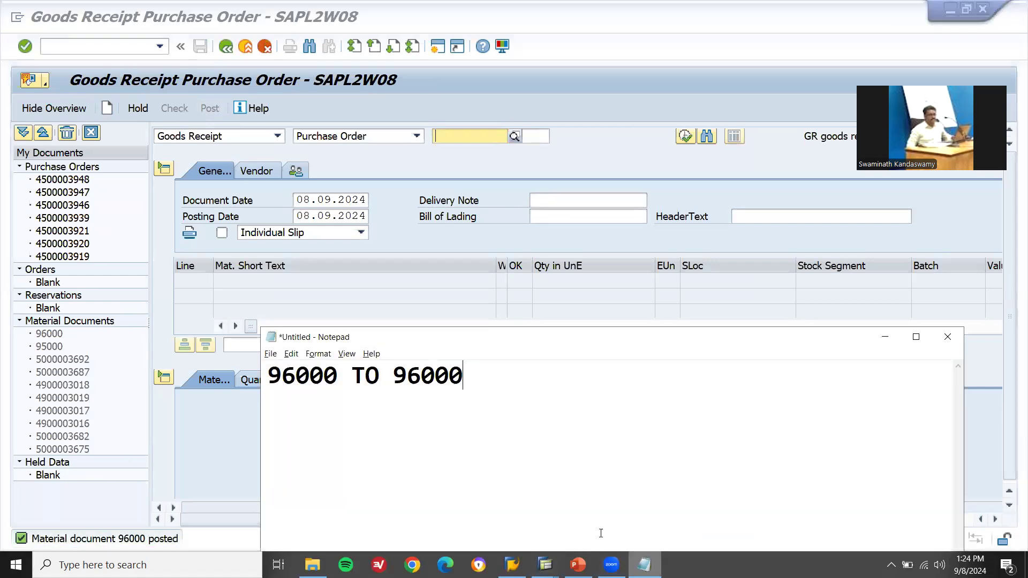
{"action": "double_click", "coordinate": [311, 374]}
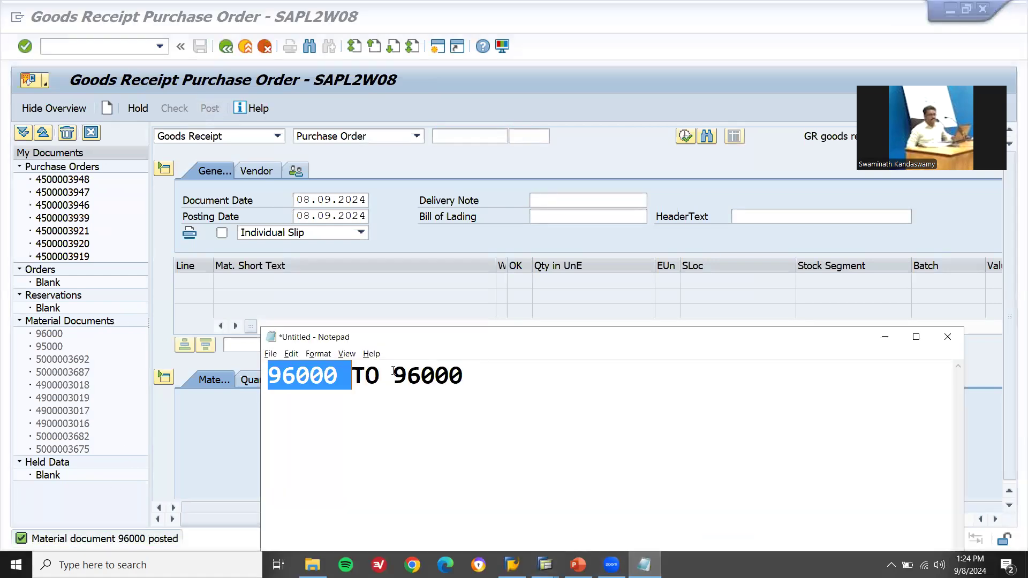
{"action": "left_click", "coordinate": [480, 368]}
{"action": "key", "text": "BackSpace"}
{"action": "key", "text": "BackSpace"}
{"action": "key", "text": "BackSpace"}
{"action": "type", "text": "999"}
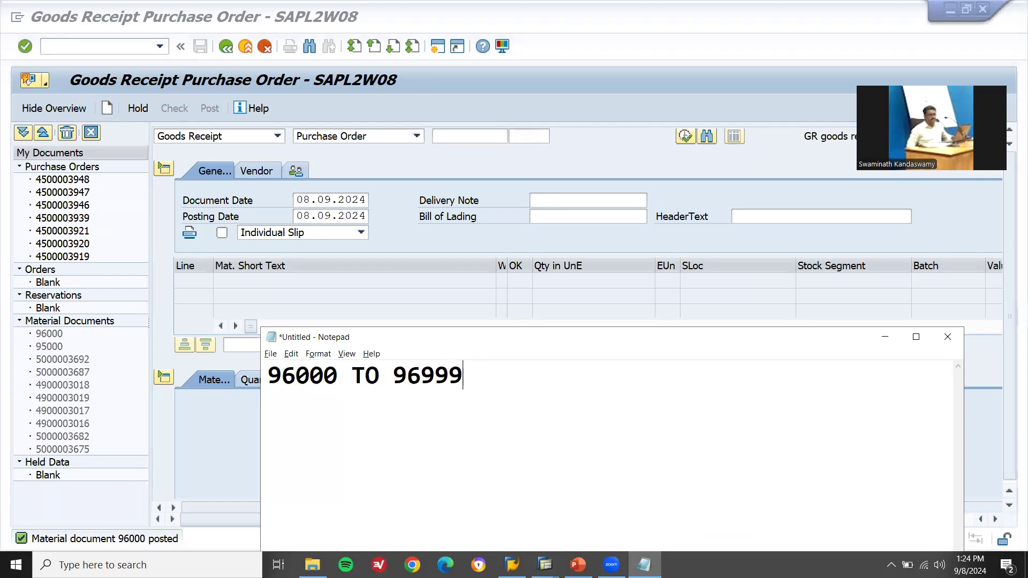
{"action": "double_click", "coordinate": [306, 382]}
{"action": "left_click", "coordinate": [373, 185]}
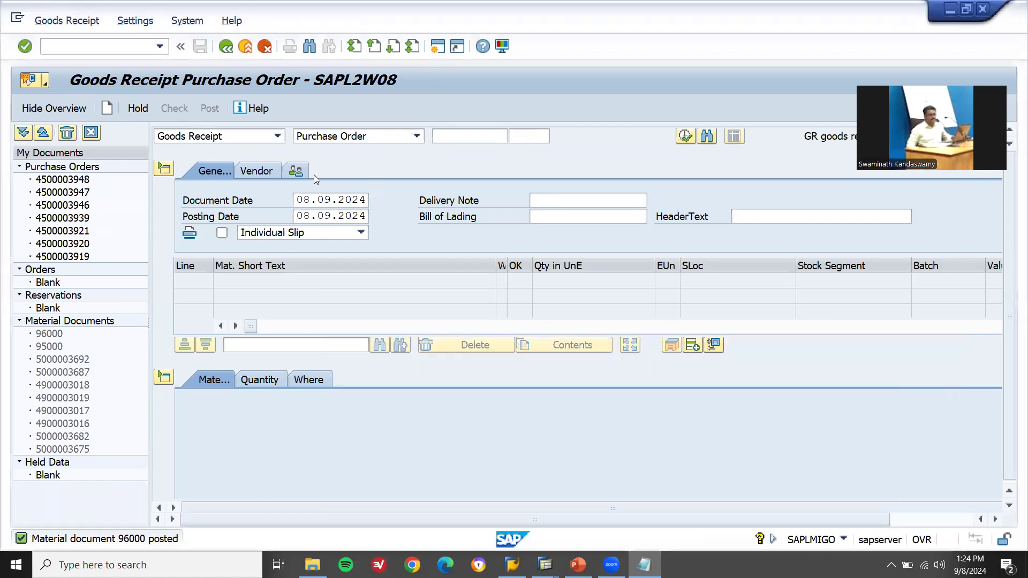
Display material document 96000 in MIGO and list its FI documents from the Doc. info tab.
{"action": "left_click", "coordinate": [258, 141]}
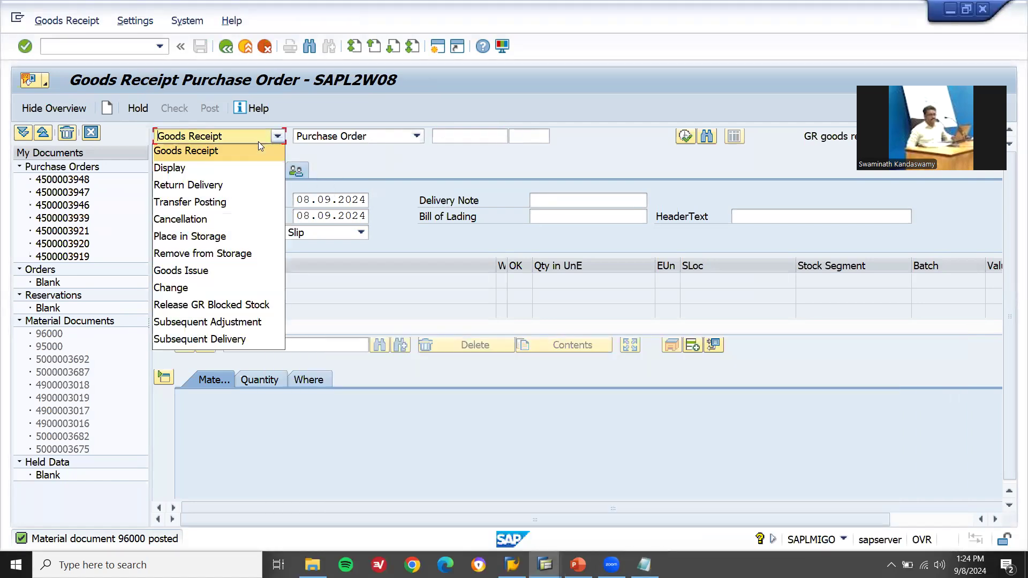
{"action": "left_click", "coordinate": [245, 168]}
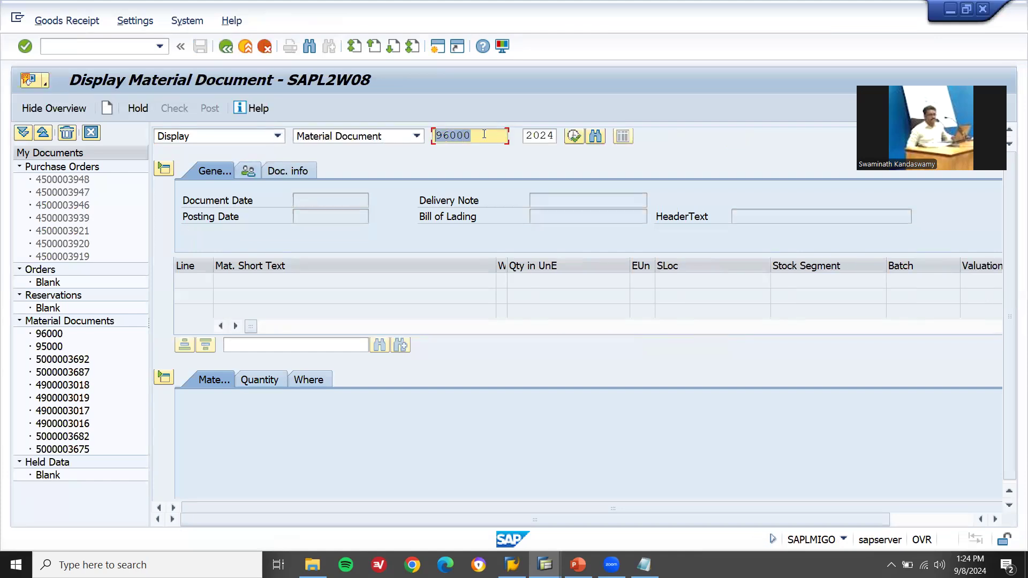
{"action": "key", "text": "Return"}
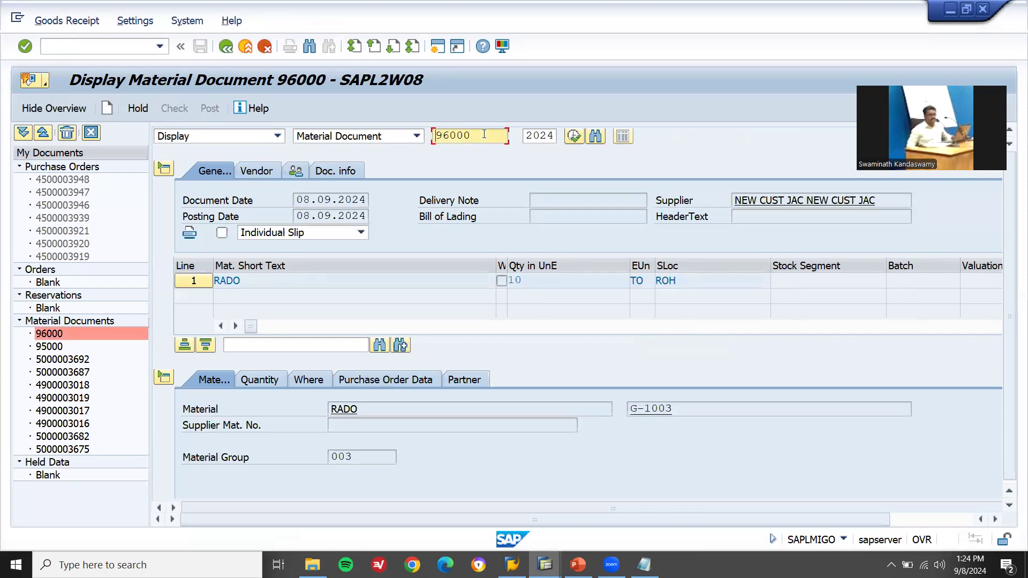
{"action": "left_click", "coordinate": [347, 168]}
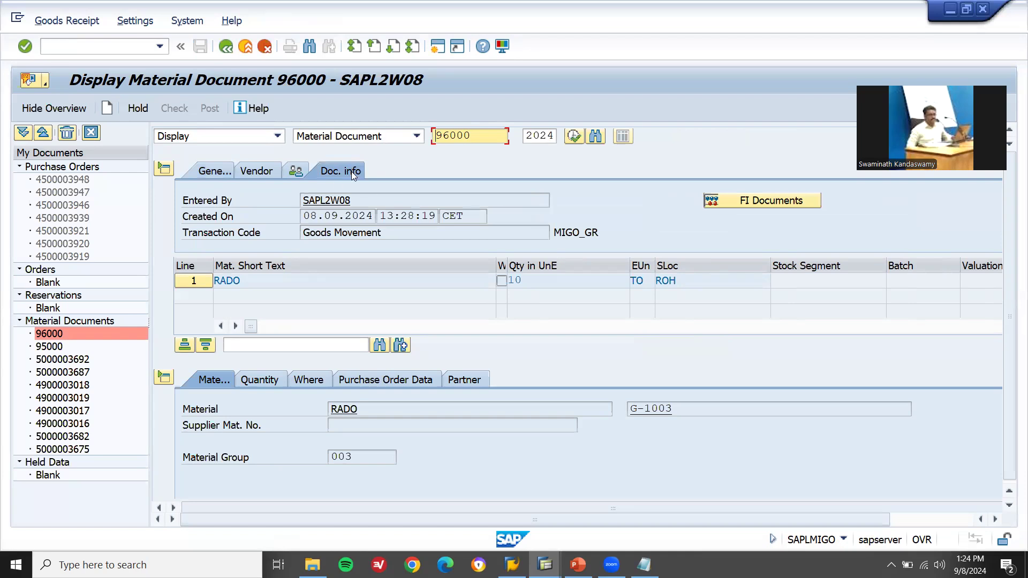
{"action": "left_click", "coordinate": [781, 202]}
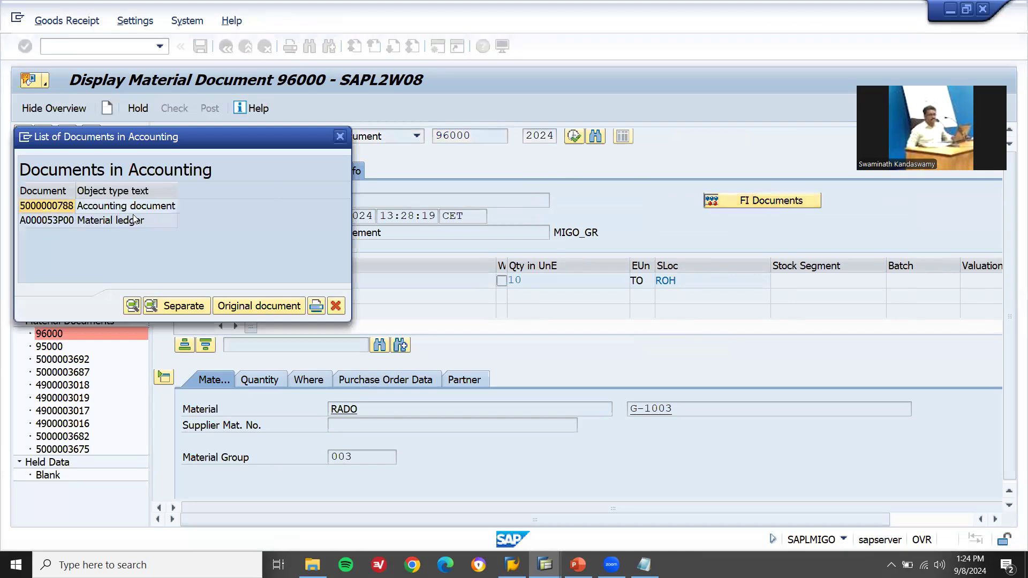
{"action": "left_click", "coordinate": [135, 208]}
{"action": "left_click", "coordinate": [134, 224]}
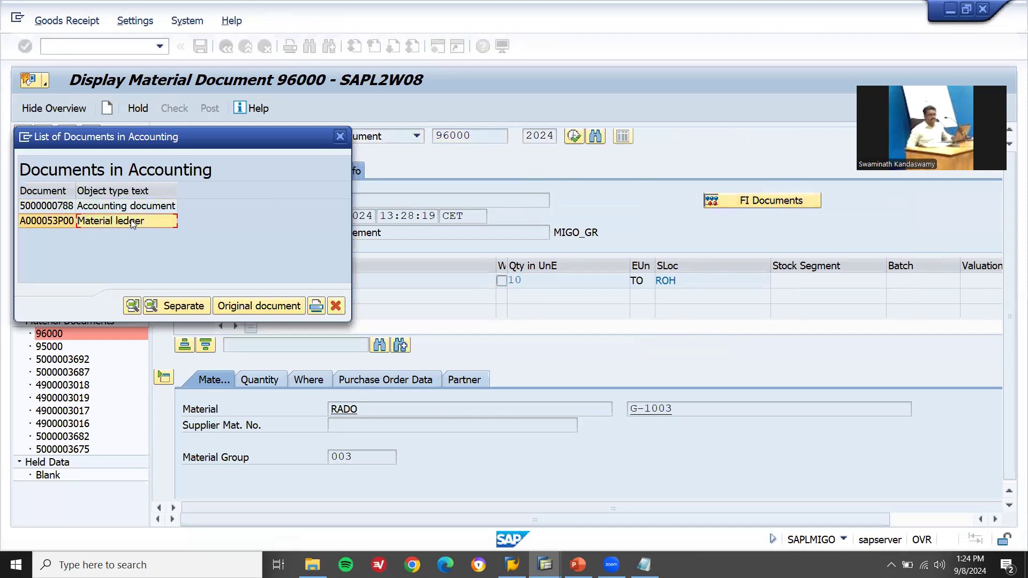
{"action": "double_click", "coordinate": [135, 208]}
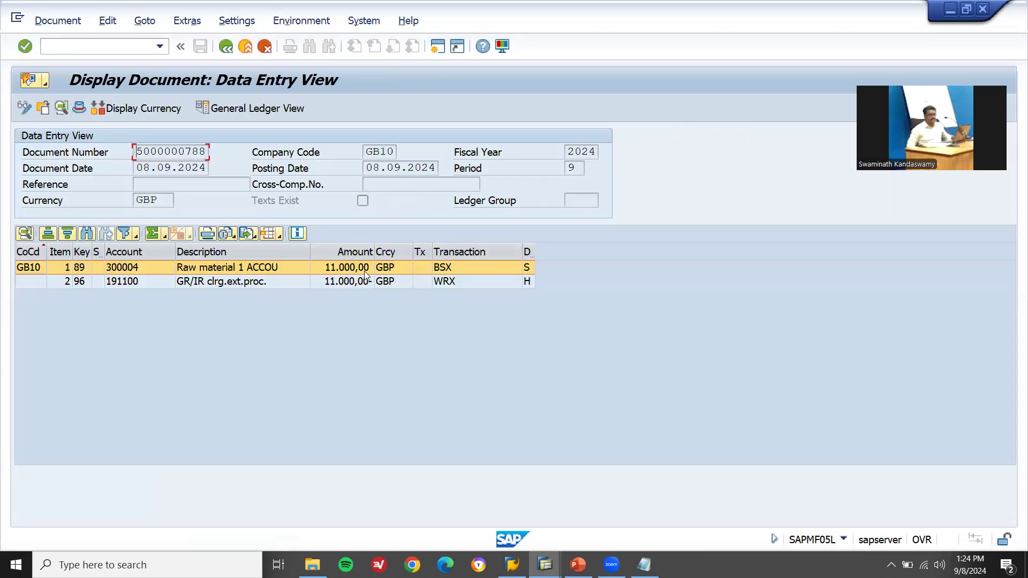
{"action": "left_click", "coordinate": [348, 270]}
{"action": "key", "text": "Down"}
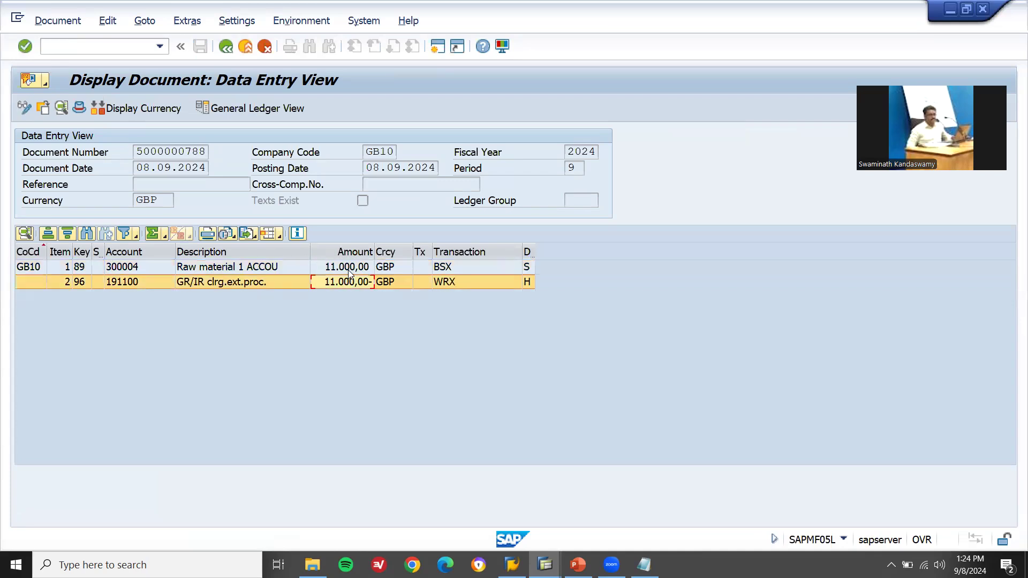